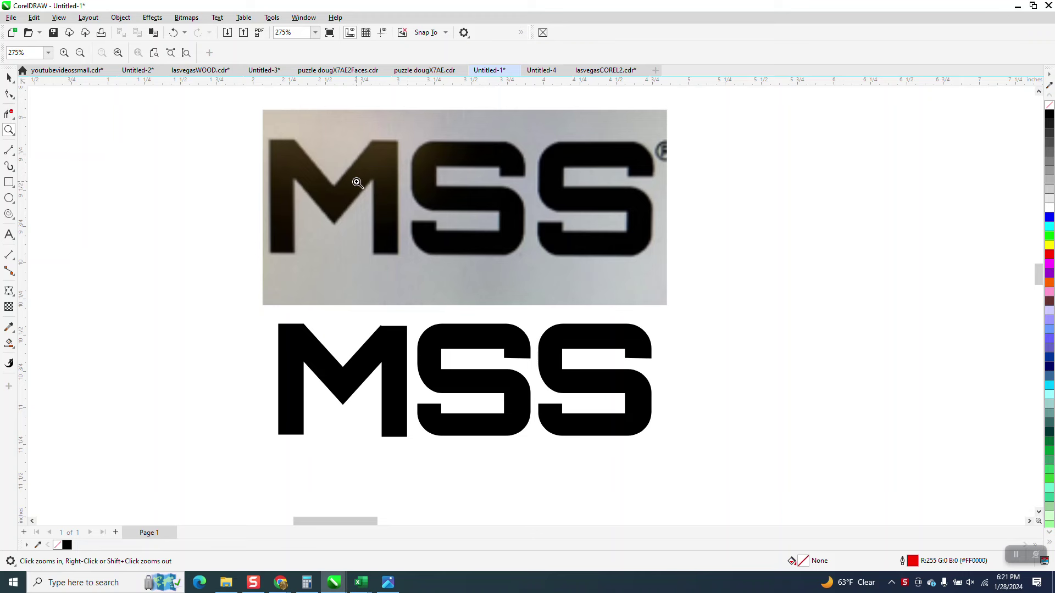
Step: Delete the large MSS text above the two logos
scroll(357, 183, "down", 4)
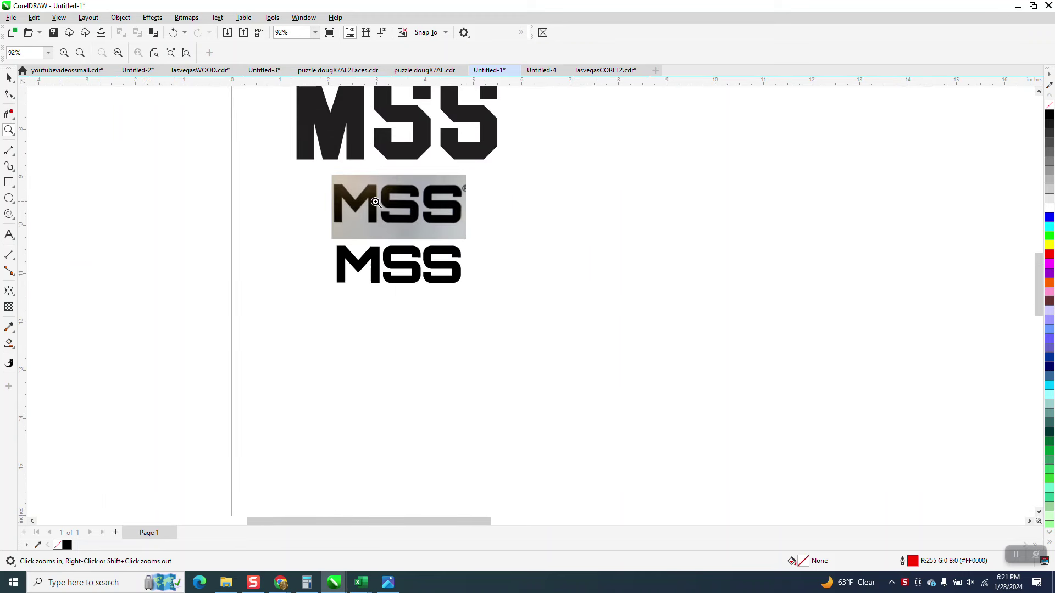
scroll(375, 202, "down", 1)
left_click(9, 78)
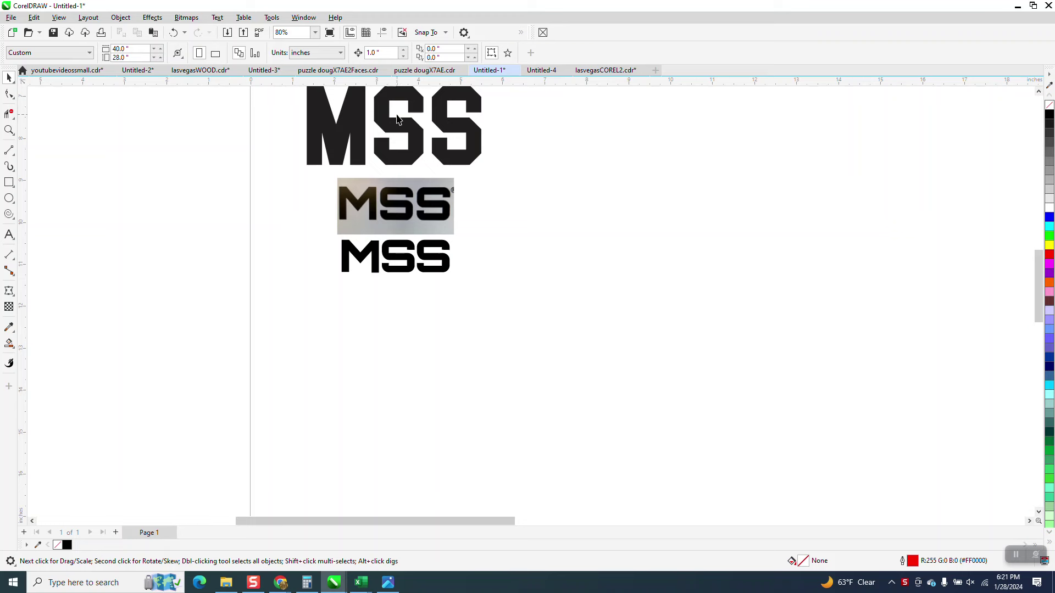
left_click_drag(404, 128, 289, 126)
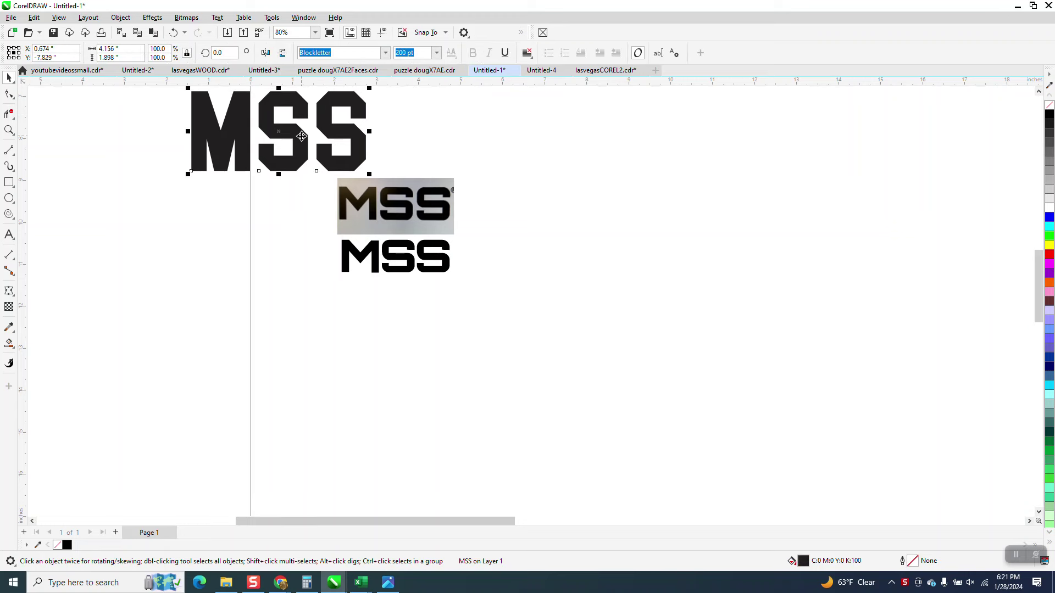
key("Delete")
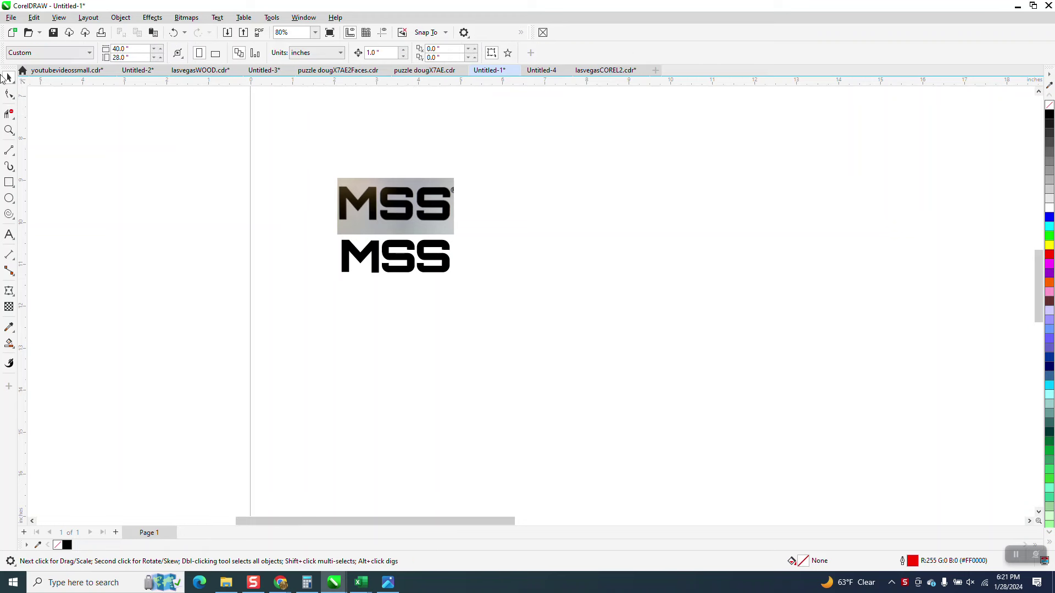
Step: Zoom in to frame both MSS logos, then closely on the MSS photo
left_click(9, 131)
left_click_drag(497, 284, 336, 167)
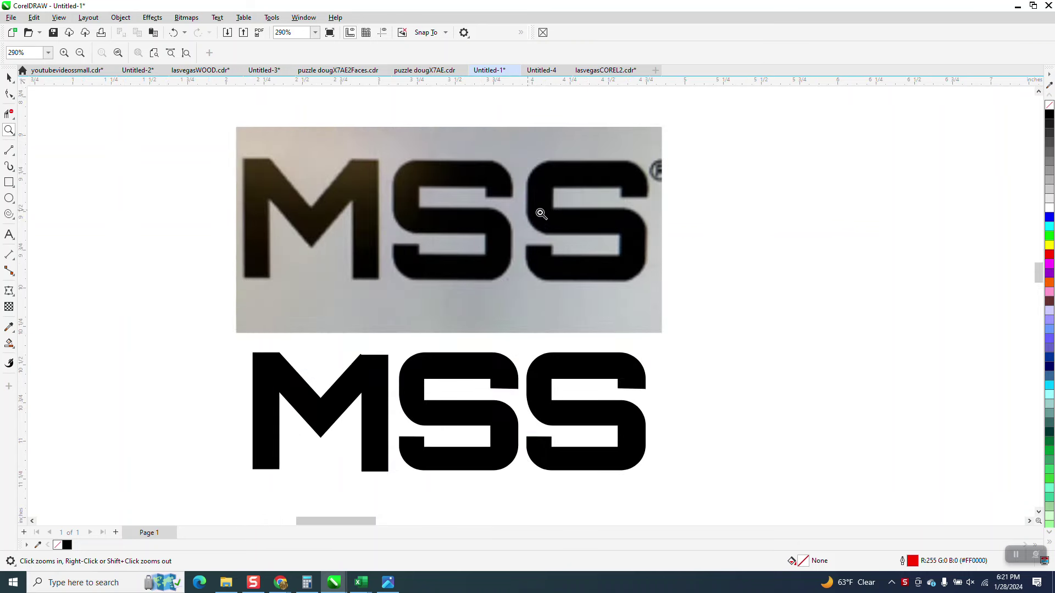
scroll(268, 182, "down", 1)
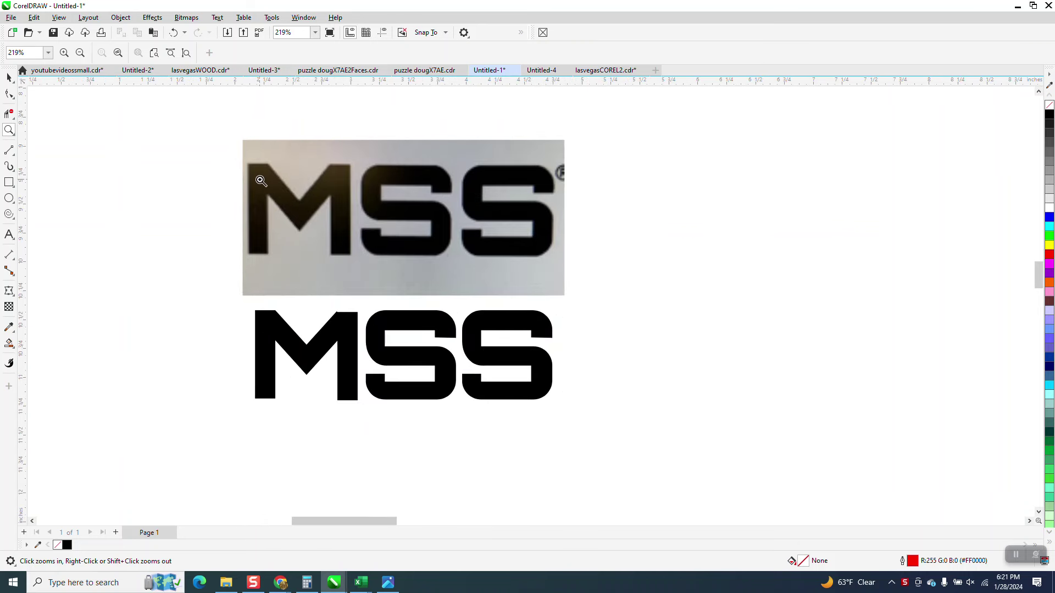
scroll(430, 191, "down", 1)
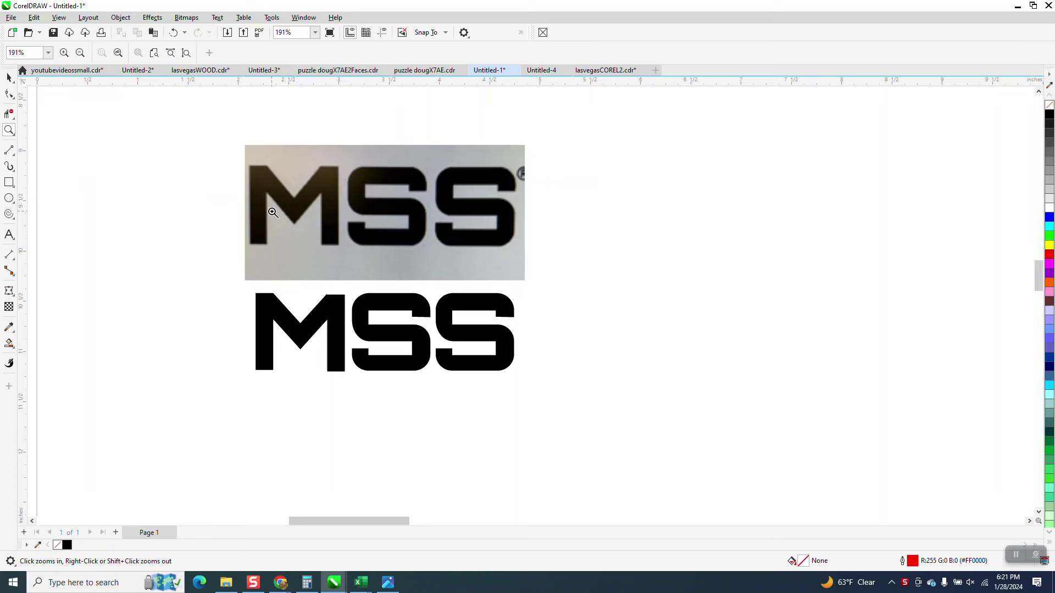
left_click_drag(235, 160, 549, 263)
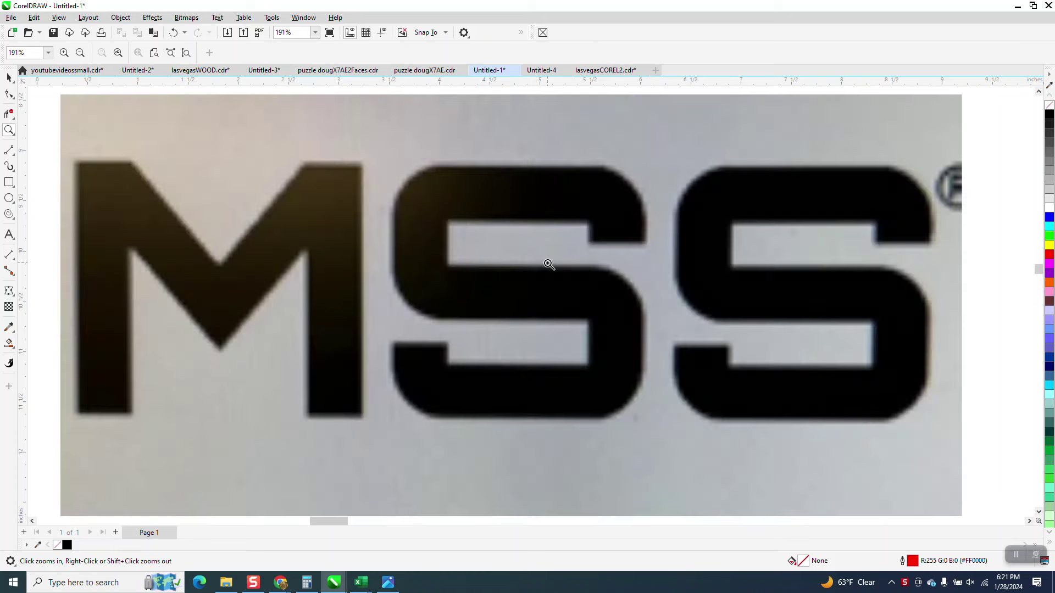
scroll(356, 183, "down", 2)
scroll(358, 182, "down", 2)
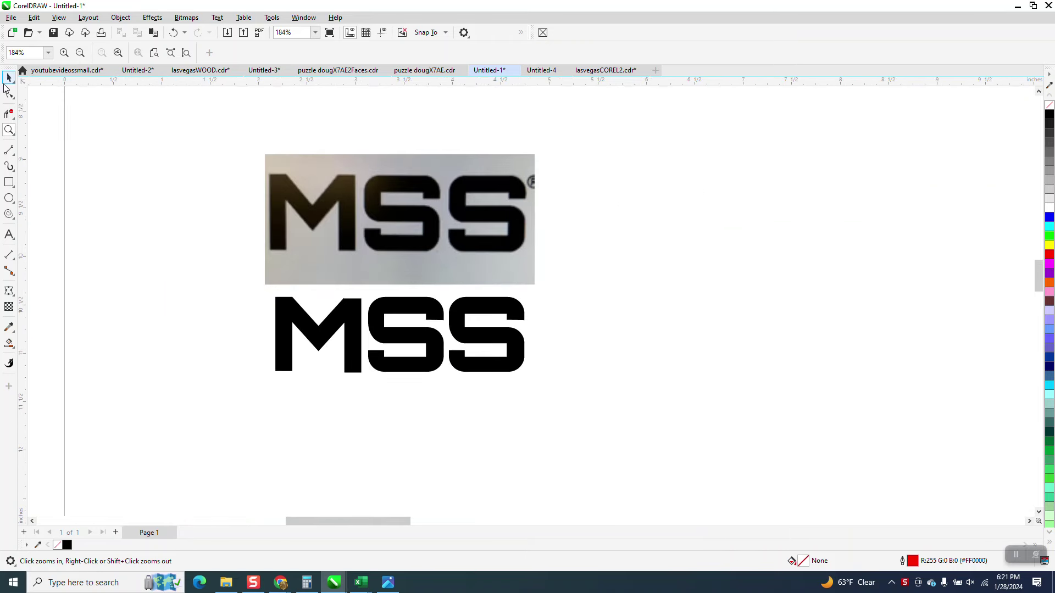
Step: Duplicate the MSS photo and zoom in on its letters
key("space")
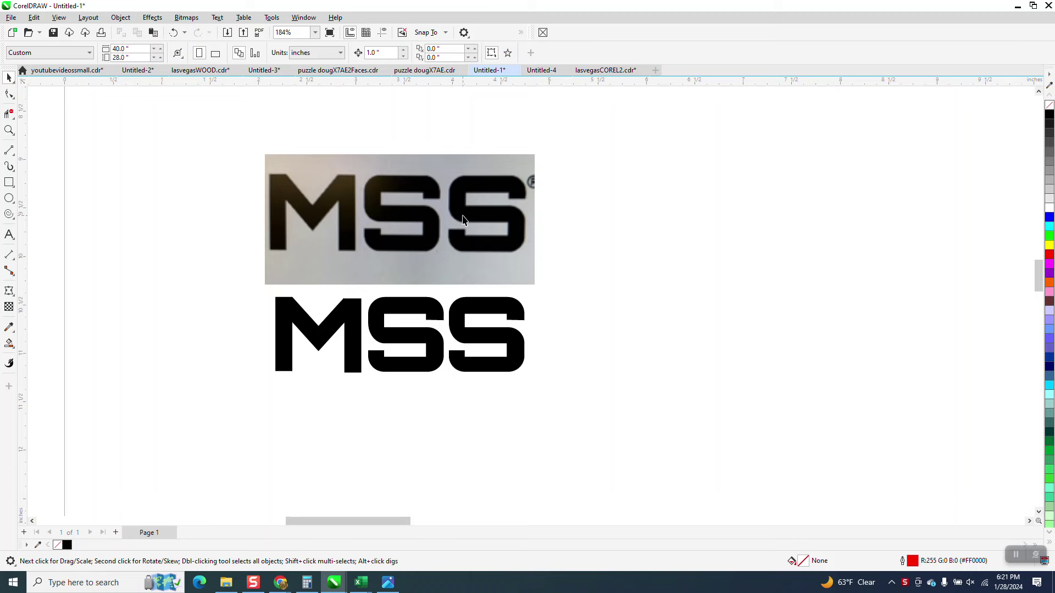
left_click(461, 214)
key("ctrl+d")
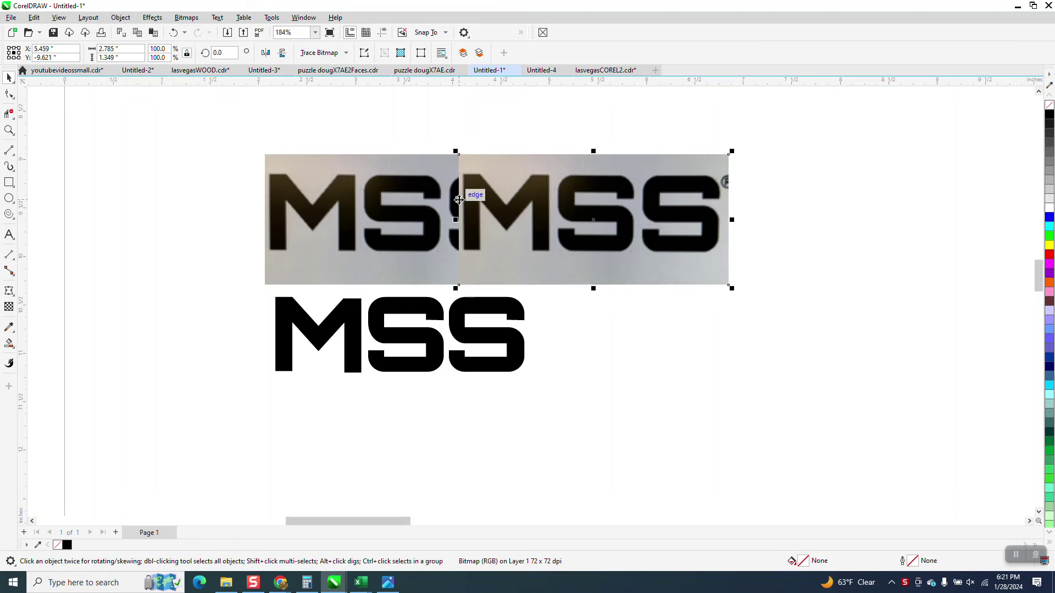
left_click(9, 131)
left_click_drag(326, 154, 585, 308)
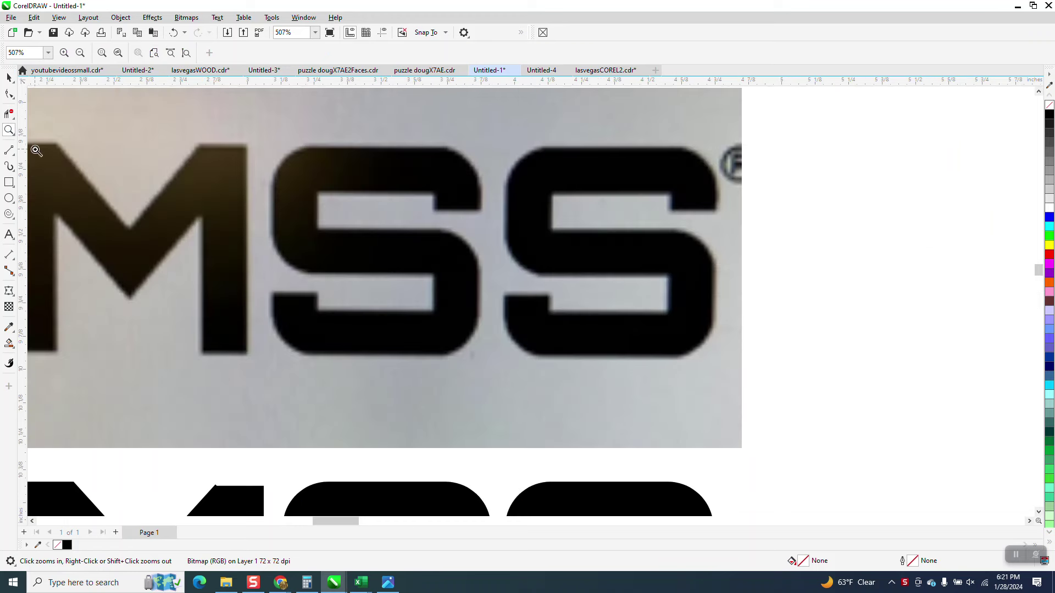
Step: Draw a rectangle over the first S's top half with 0.17" rounded corners
left_click(10, 184)
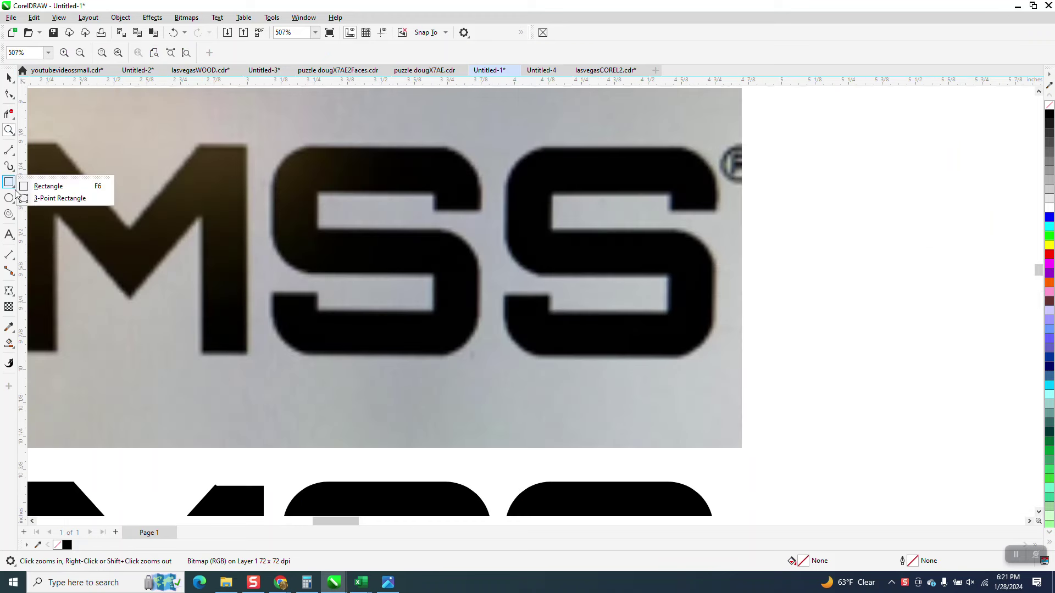
left_click(49, 186)
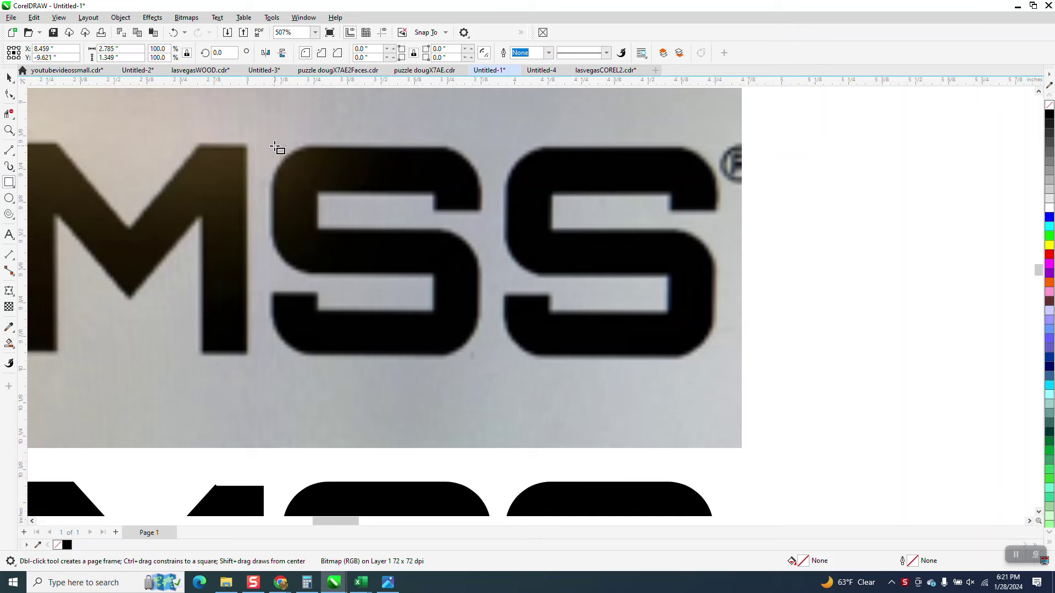
left_click_drag(273, 144, 481, 275)
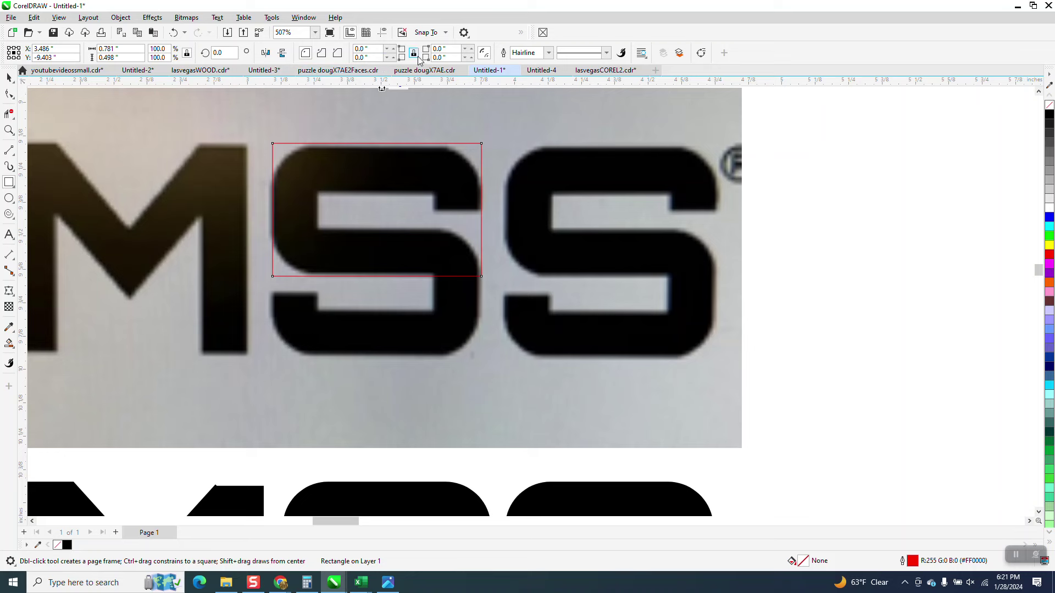
left_click(393, 48)
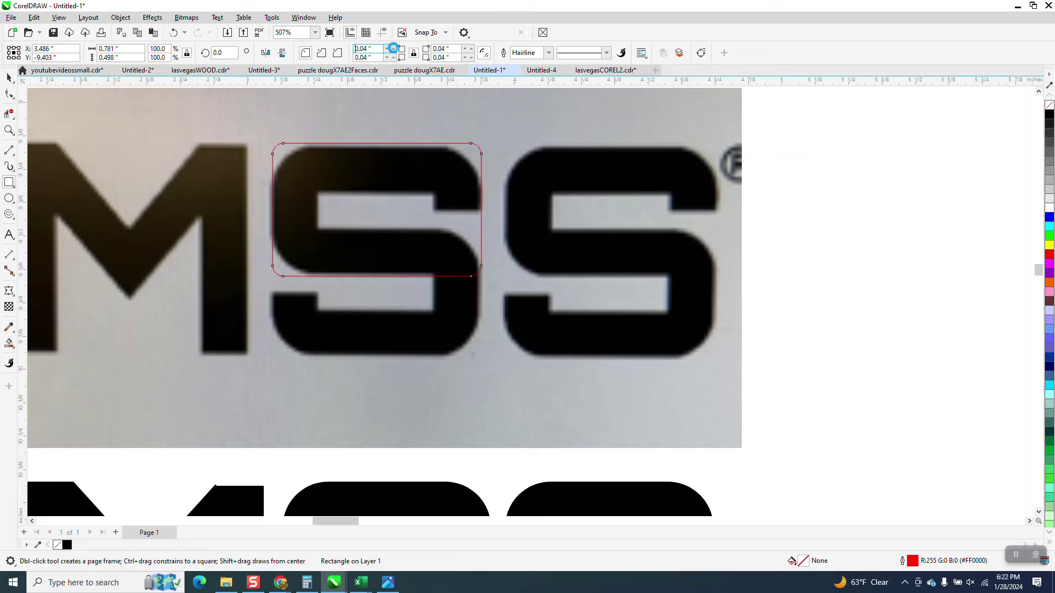
left_click(393, 49)
left_click(393, 49)
left_click(393, 49)
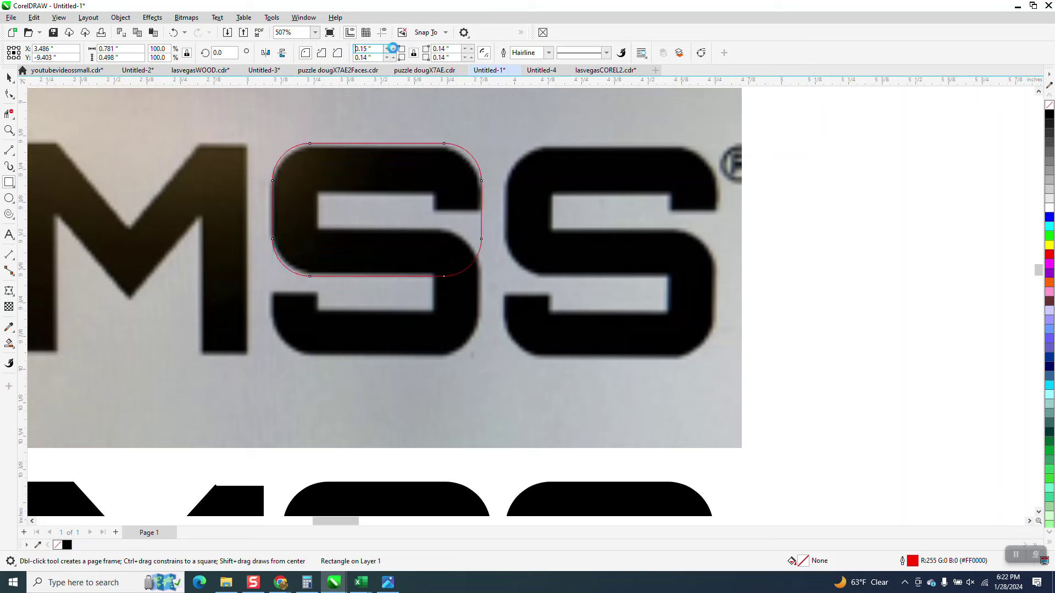
left_click(393, 49)
left_click(392, 48)
left_click(393, 48)
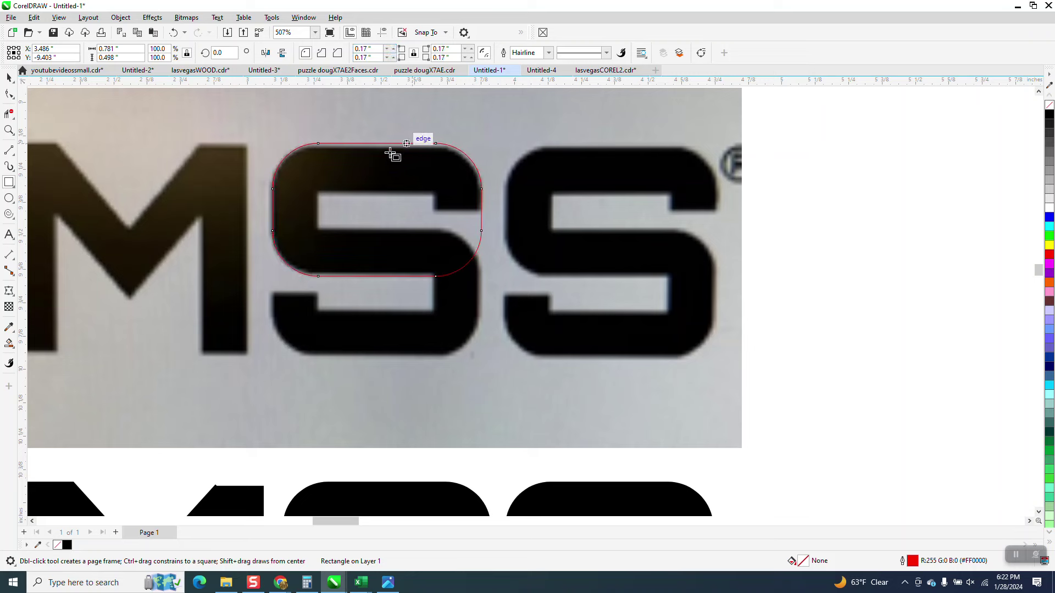
left_click(9, 77)
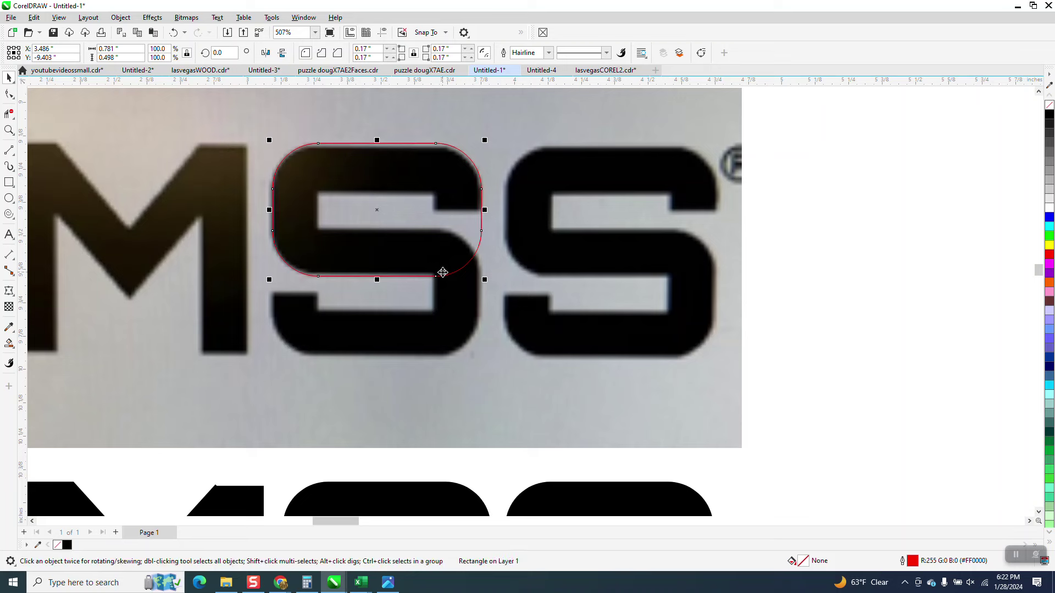
Step: Drop a copy of the rounded rectangle over the S's lower half and shorten it to 0.47"
left_click_drag(460, 272, 460, 348)
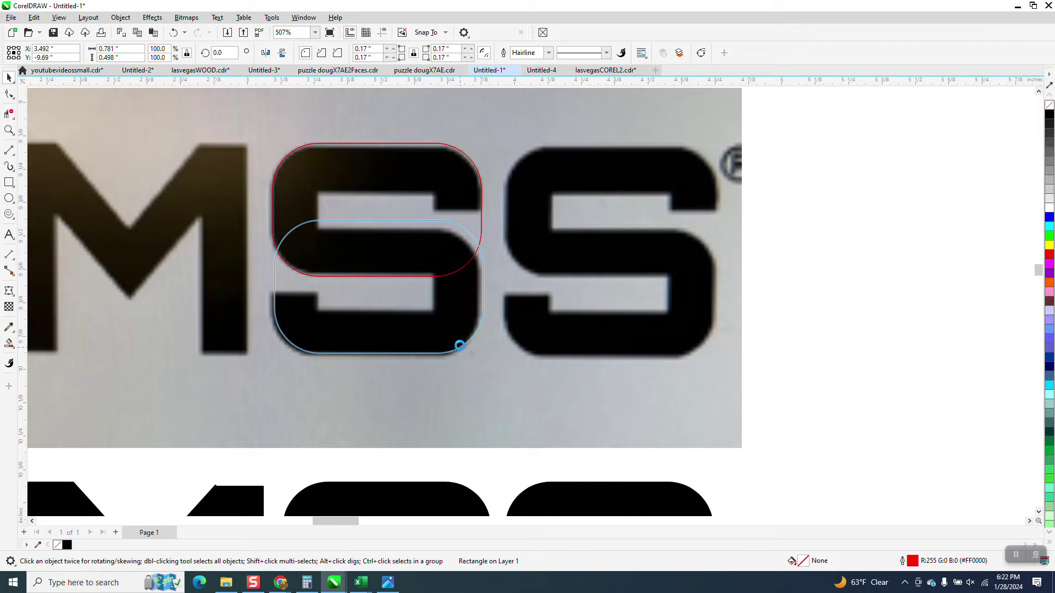
left_click_drag(460, 348, 460, 349)
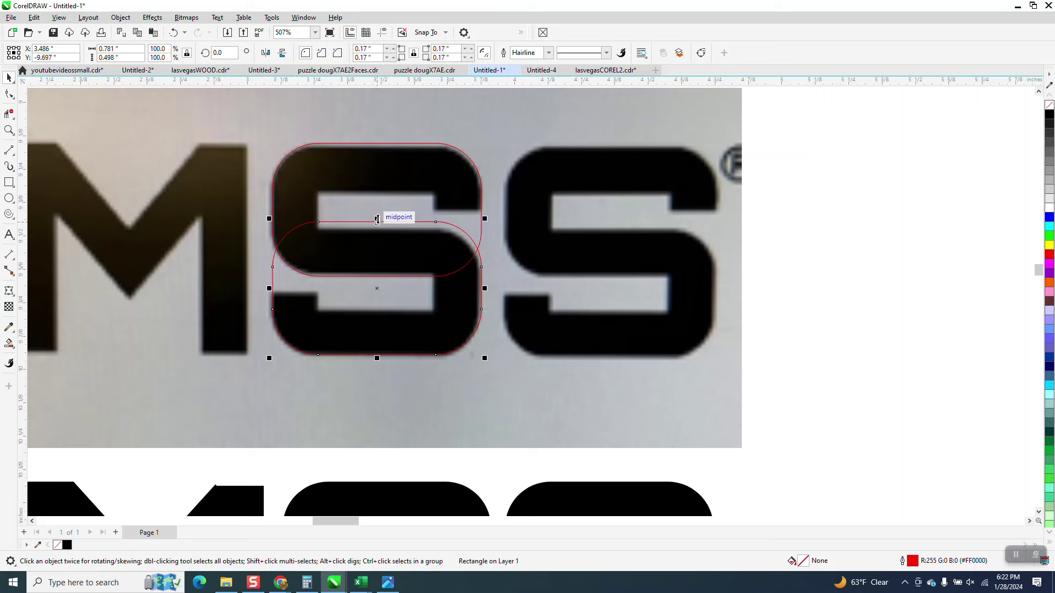
left_click_drag(377, 219, 377, 224)
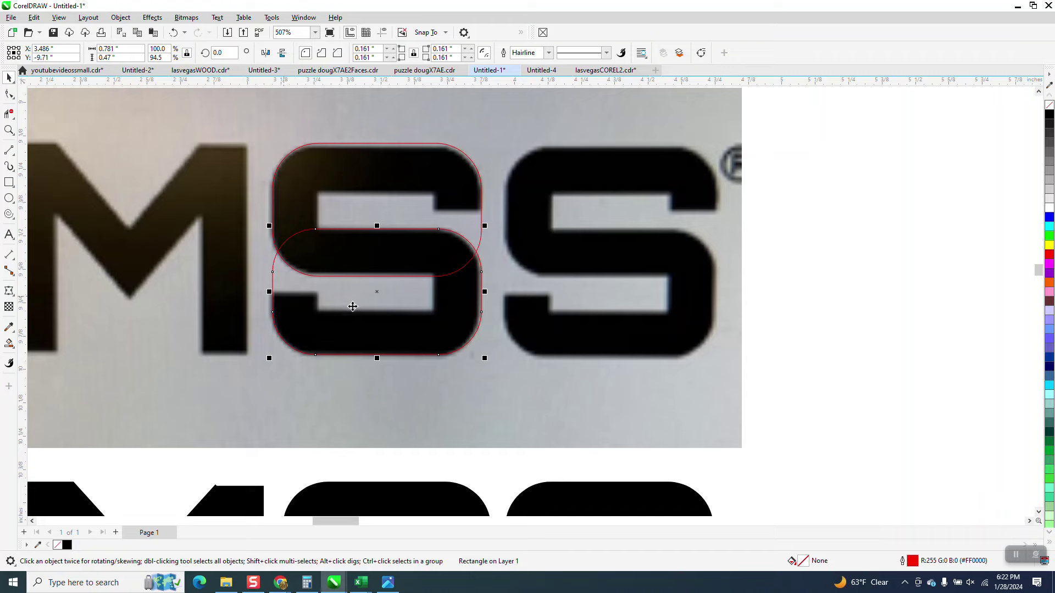
left_click(9, 131)
Step: Outline the S's upper inner bar with a rectangle and copy it over the lower bar
left_click_drag(296, 163, 486, 315)
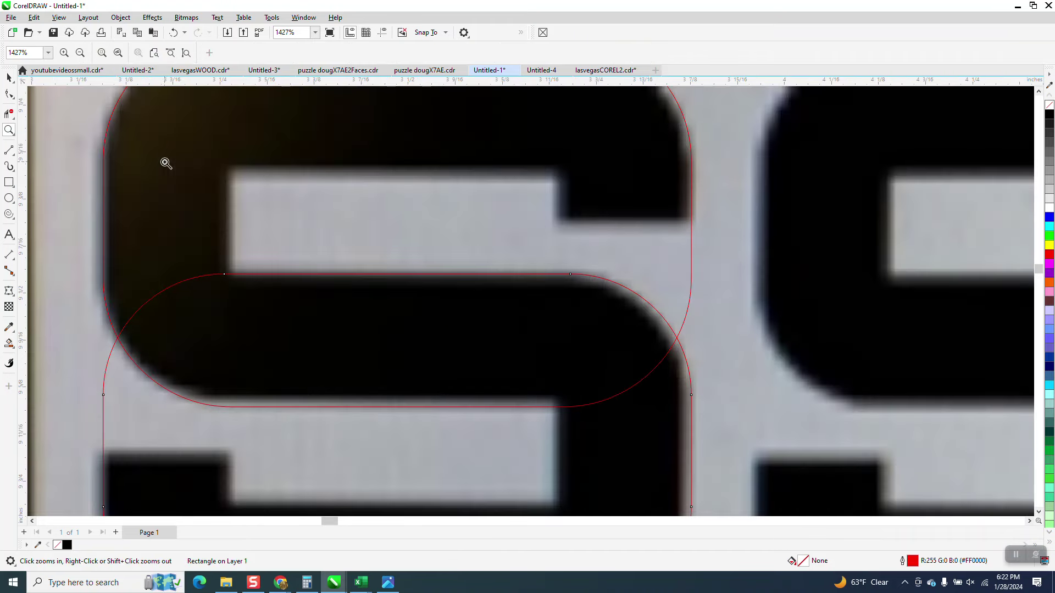
left_click(9, 182)
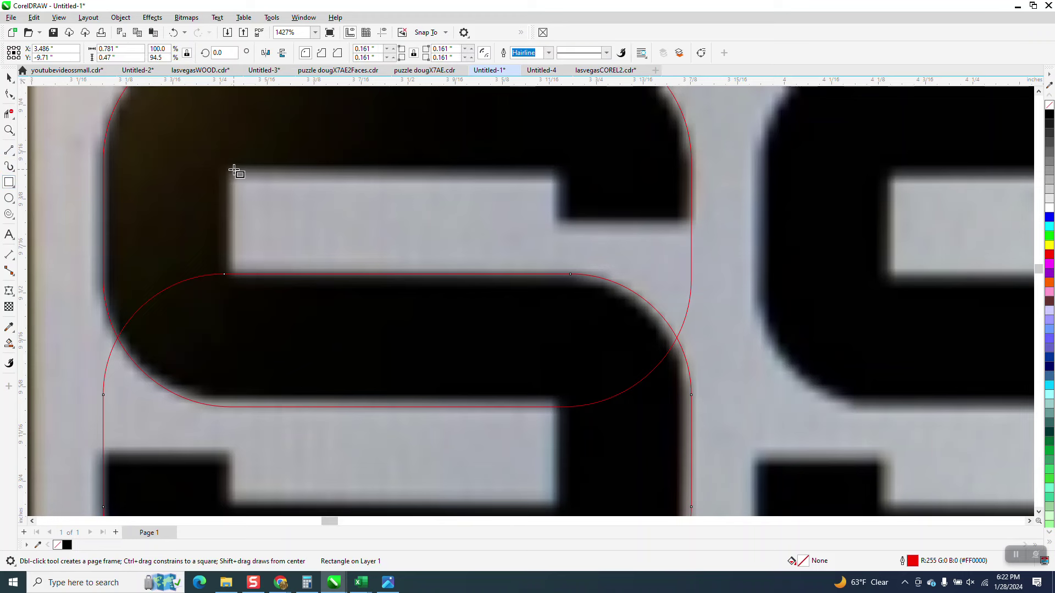
left_click_drag(234, 170, 553, 271)
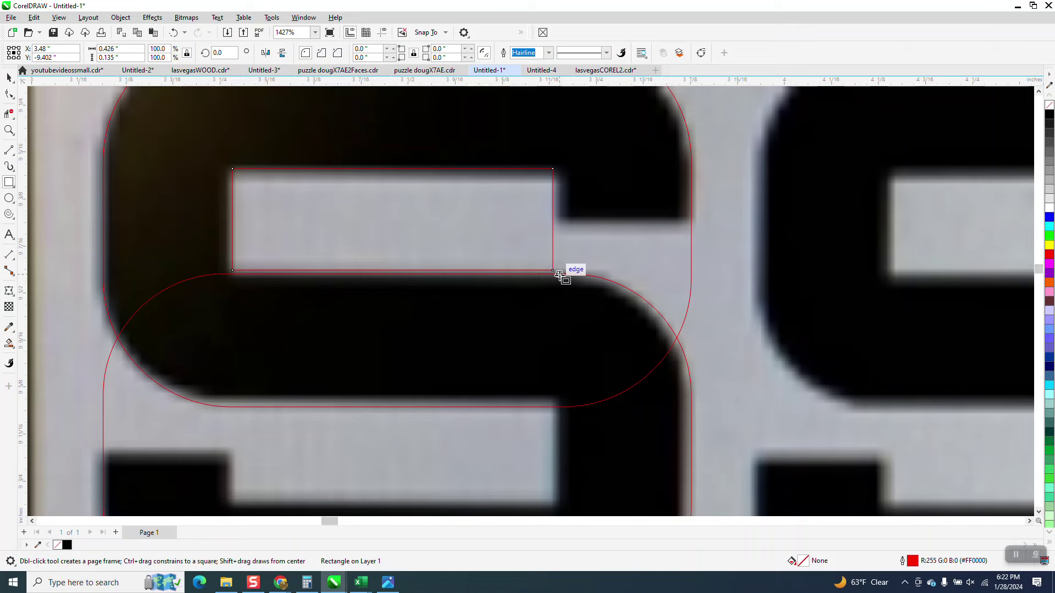
key("Delete")
left_click_drag(230, 168, 558, 276)
scroll(502, 263, "down", 1)
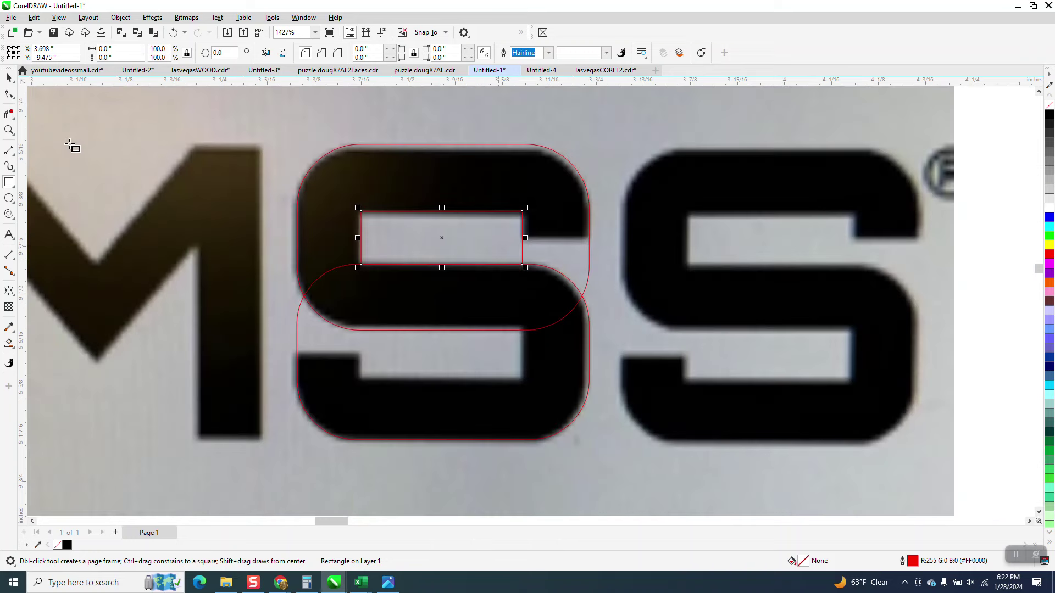
left_click(10, 78)
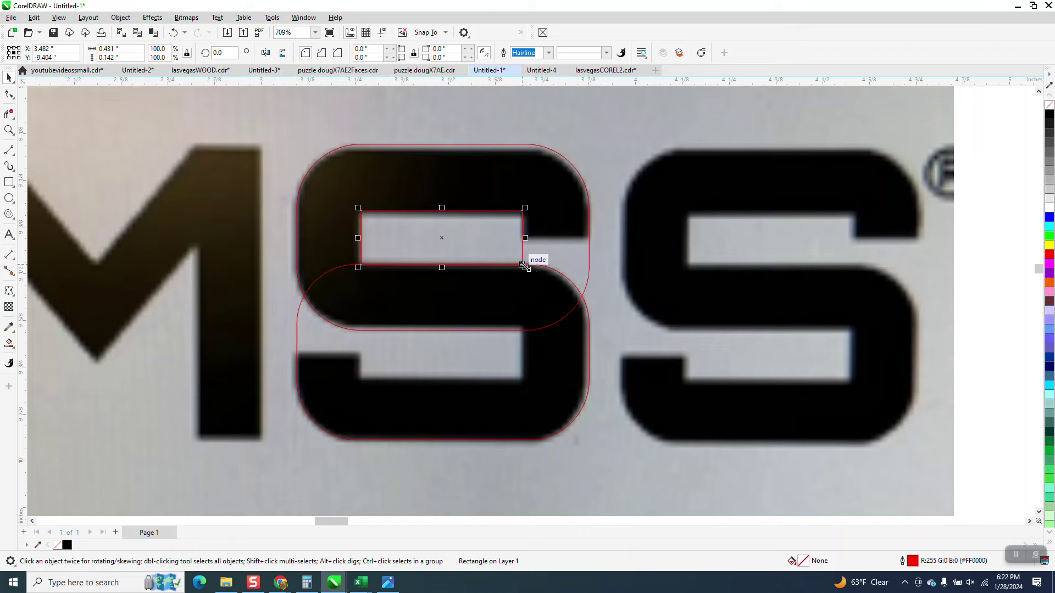
left_click_drag(523, 266, 522, 379)
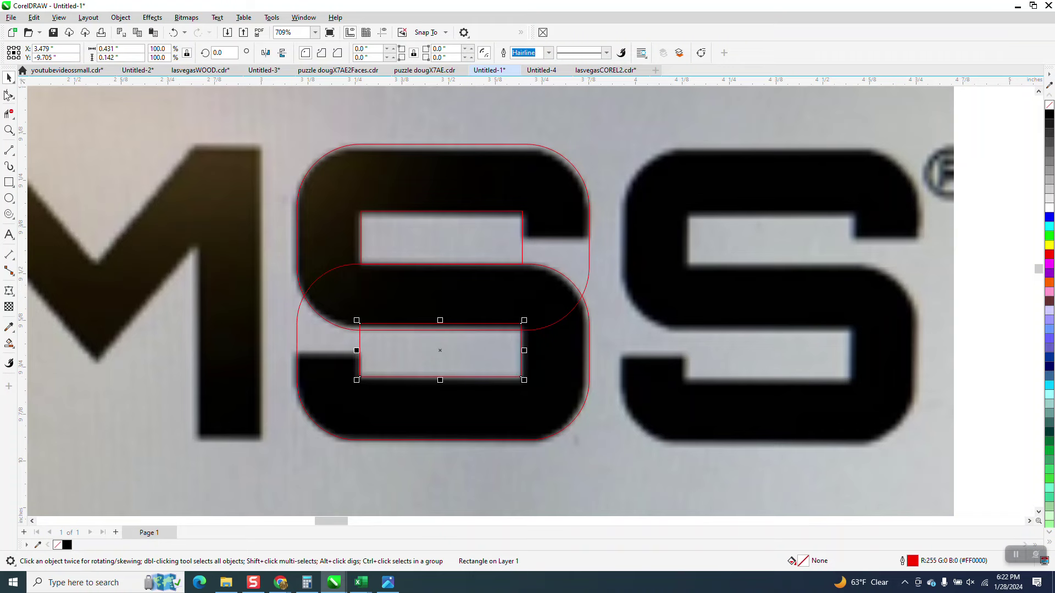
Step: Raise the upper rounded shape's bottom edge to meet the inner rectangle
left_click(8, 129)
left_click_drag(294, 254, 625, 447)
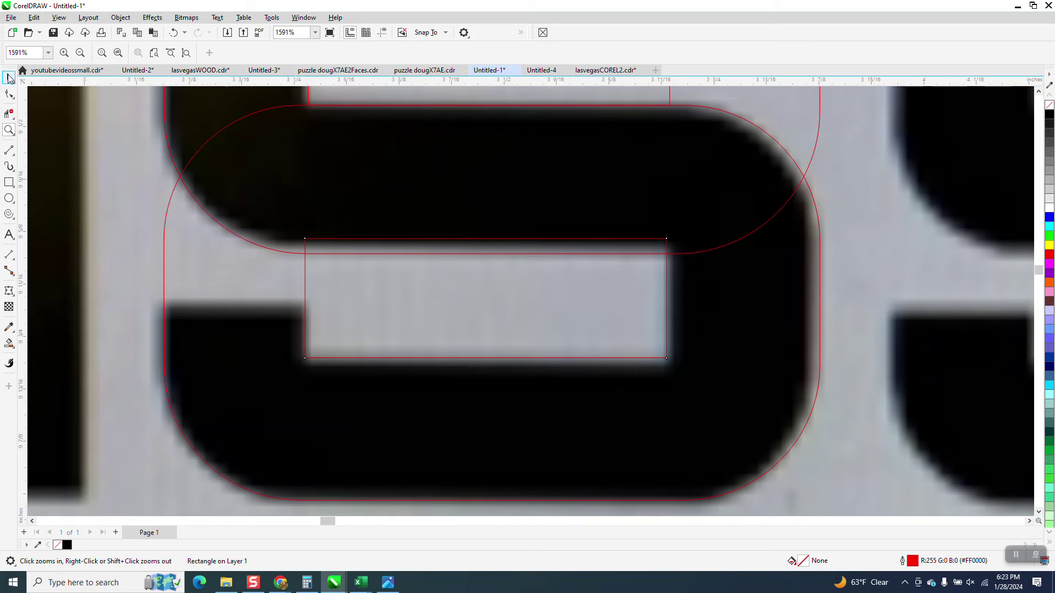
left_click(9, 77)
left_click(170, 161)
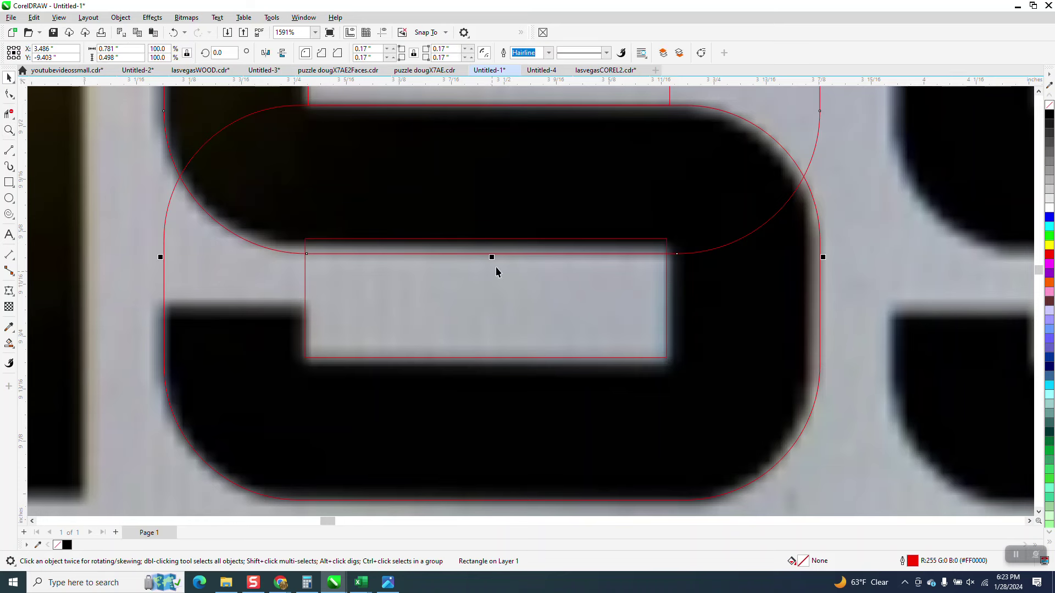
left_click_drag(492, 257, 492, 241)
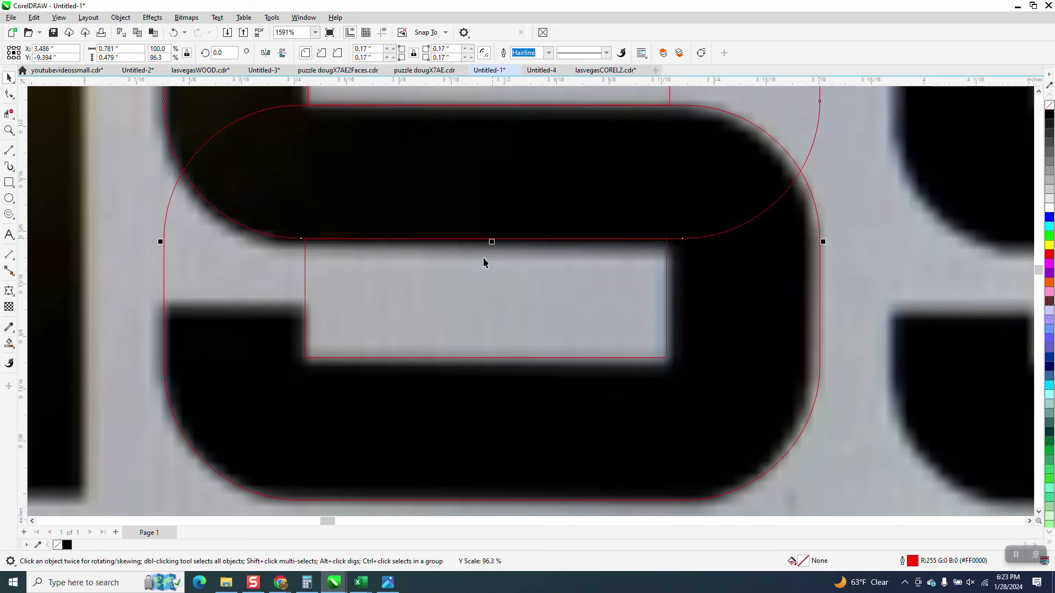
scroll(440, 278, "down", 2)
scroll(409, 289, "down", 1)
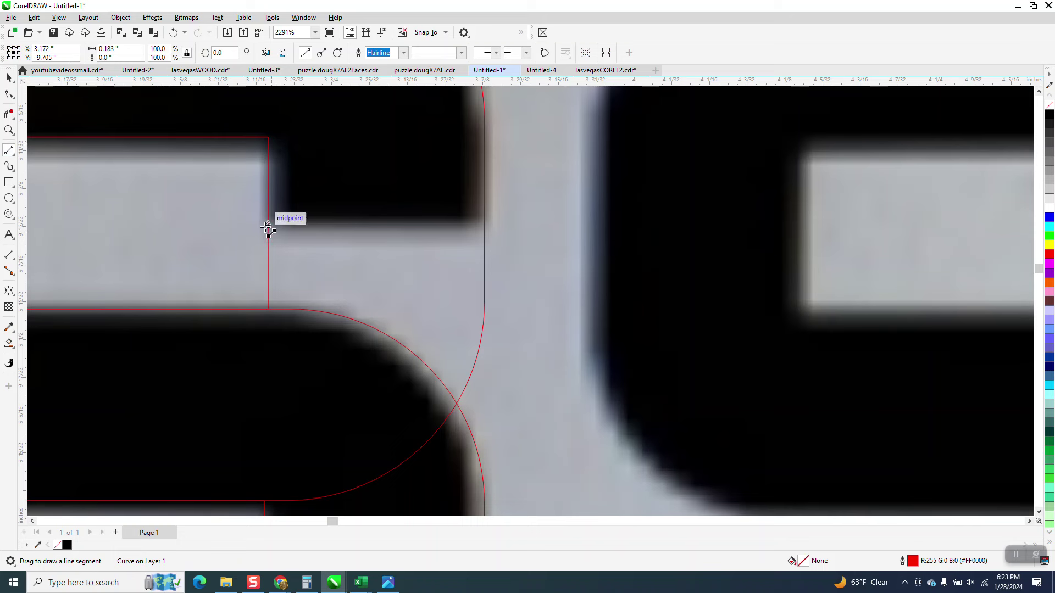
Step: Draw a 0.184" horizontal line from the inner rectangle to the S's right edge
mouse_move(268, 220)
left_mouse_down()
mouse_move(283, 228)
mouse_move(287, 220)
left_mouse_up()
key("Delete")
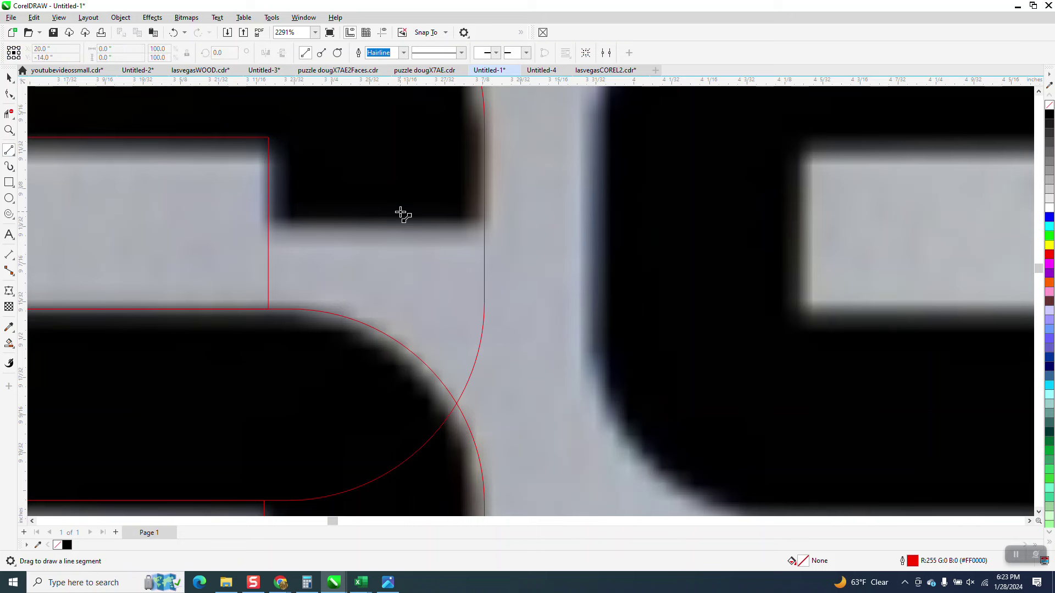
mouse_move(268, 222)
left_mouse_down()
mouse_move(495, 231)
mouse_move(483, 223)
left_mouse_up()
scroll(479, 218, "down", 4)
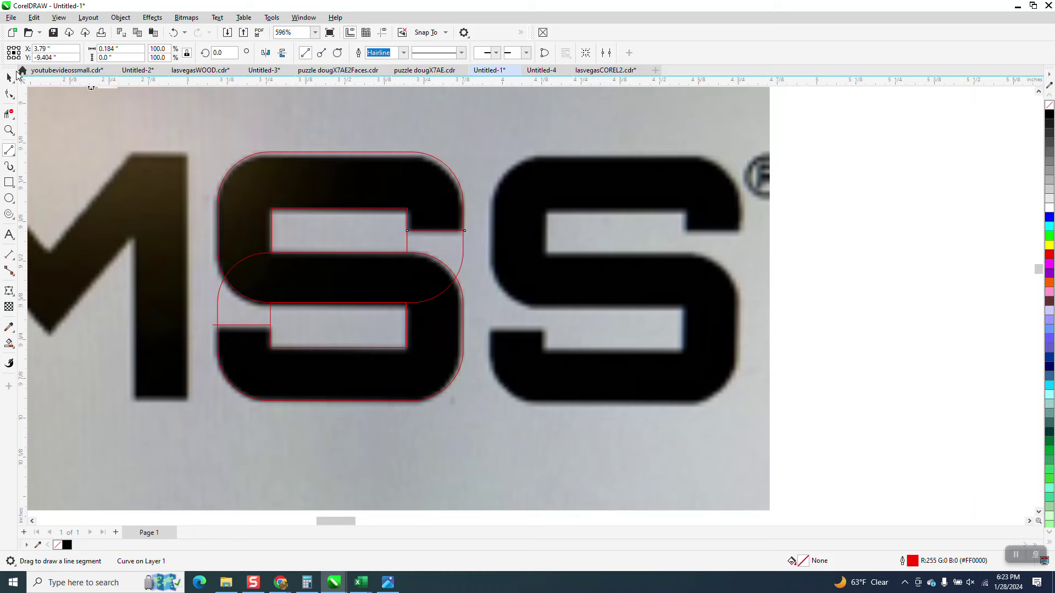
left_click(10, 77)
left_click(875, 157)
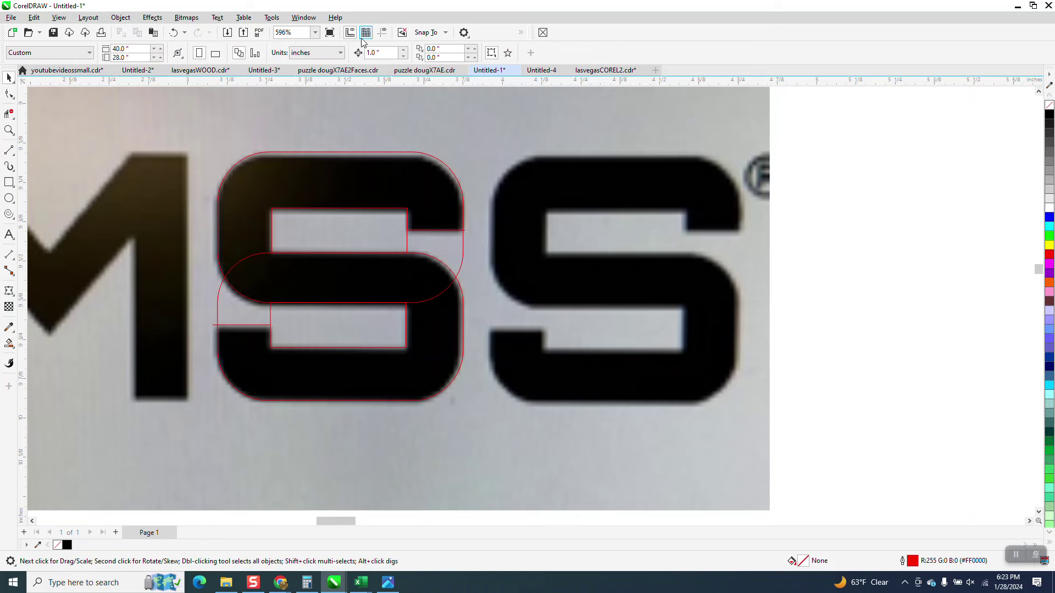
Step: Nudge the photo up and trim the overlapping arcs of the two rounded shapes
left_click(407, 99)
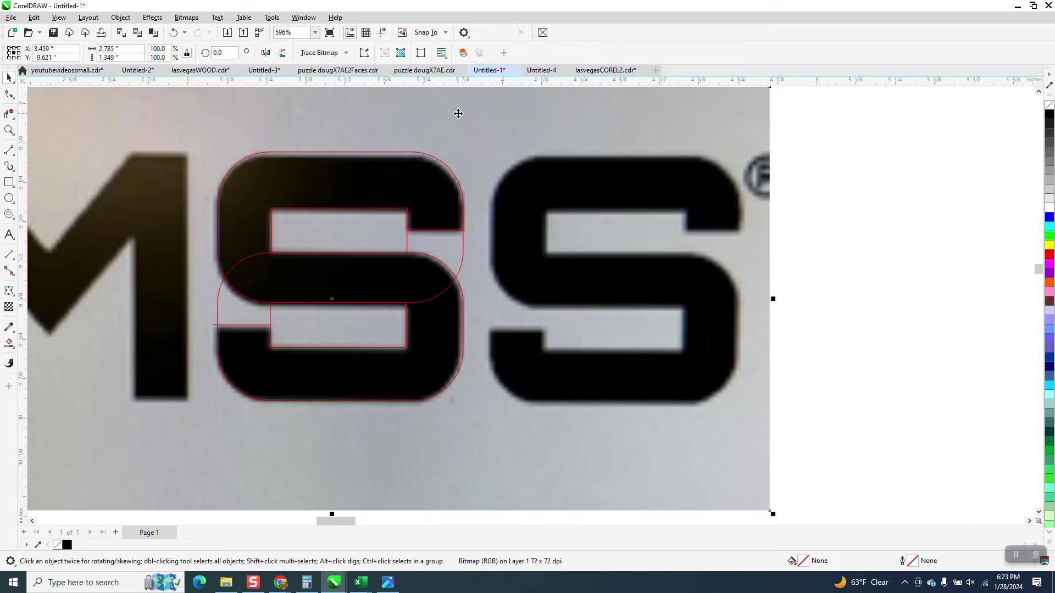
key("Up")
key("Up")
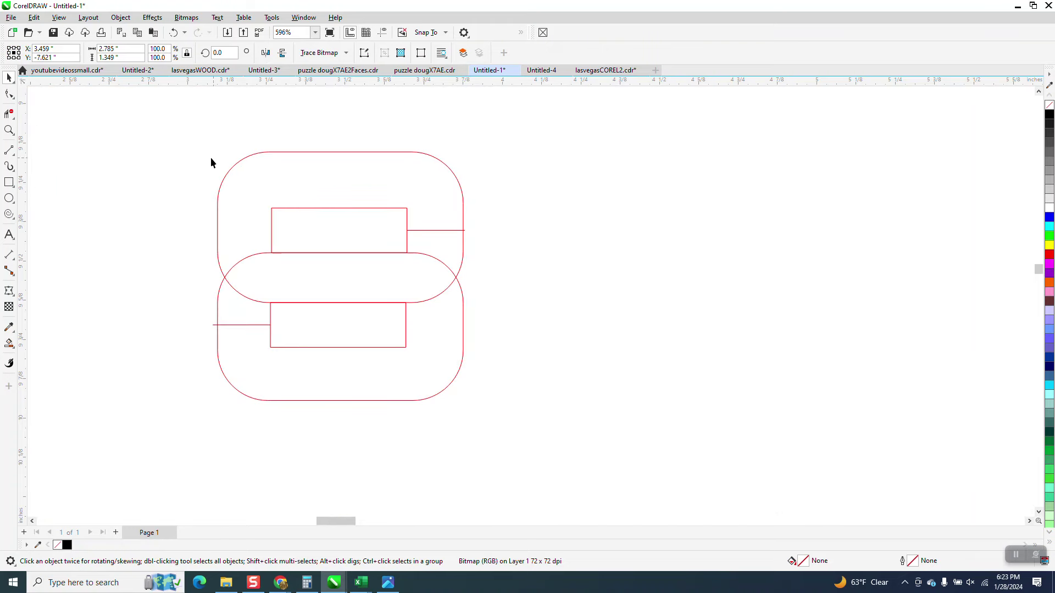
left_click(9, 113)
left_click(245, 253)
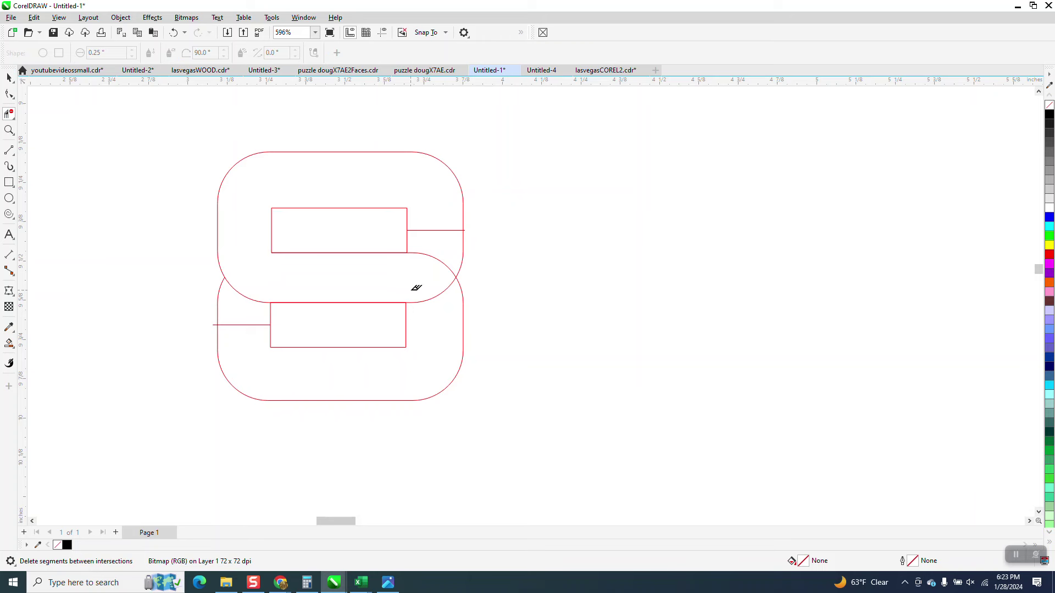
left_click(427, 299)
Step: Smart Fill the S black and move the filled S beside the photo
left_click(9, 342)
left_click(269, 169)
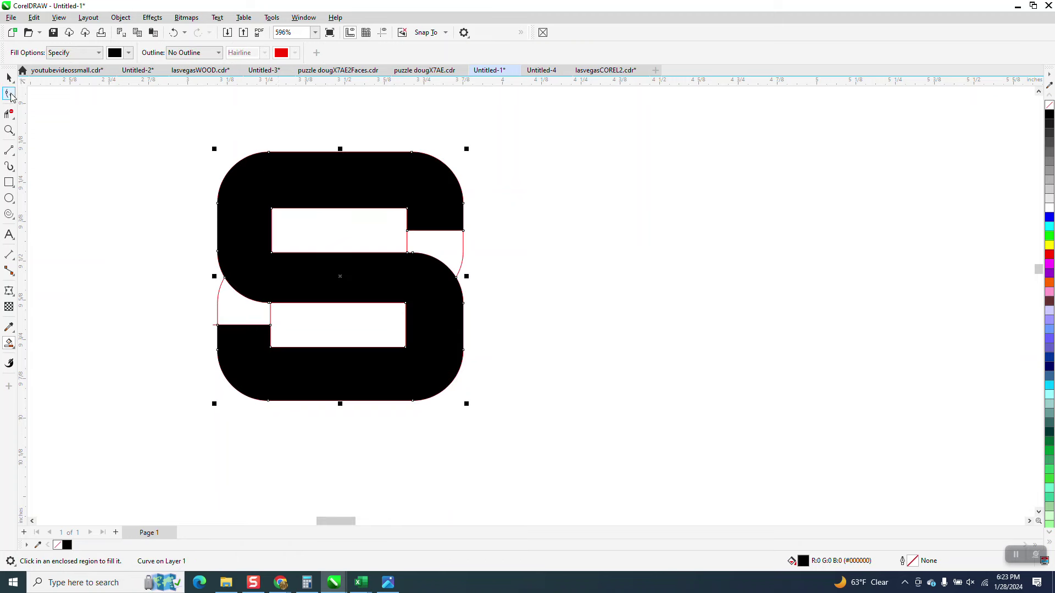
key("space")
left_click_drag(368, 285, 662, 279)
scroll(662, 279, "down", 5)
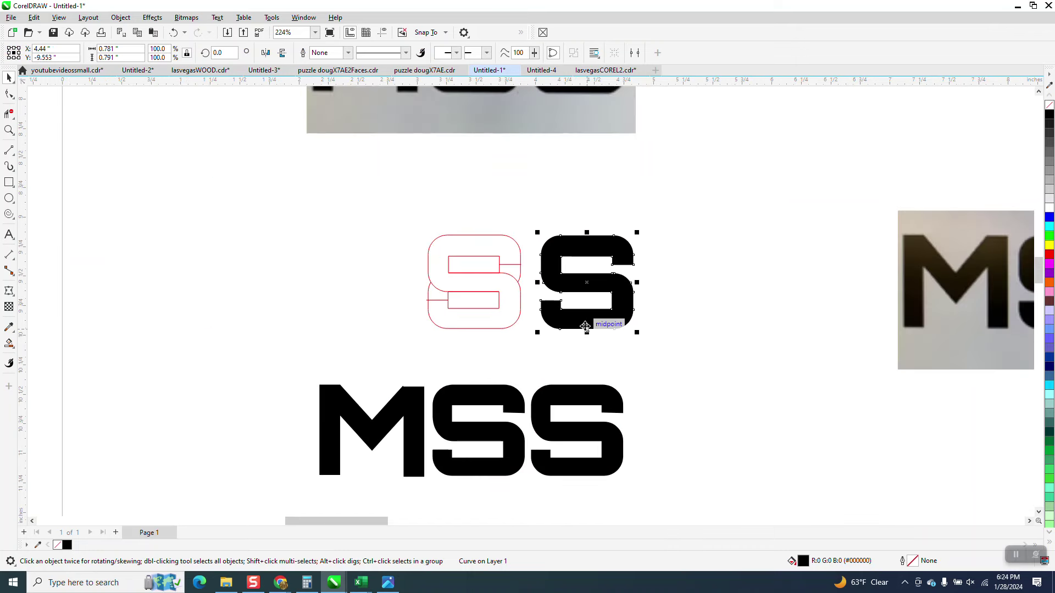
scroll(586, 326, "down", 3)
left_click_drag(571, 330, 640, 269)
Step: Fit a narrow rectangle over the M's left stem and copy it onto the right stem
left_click(8, 130)
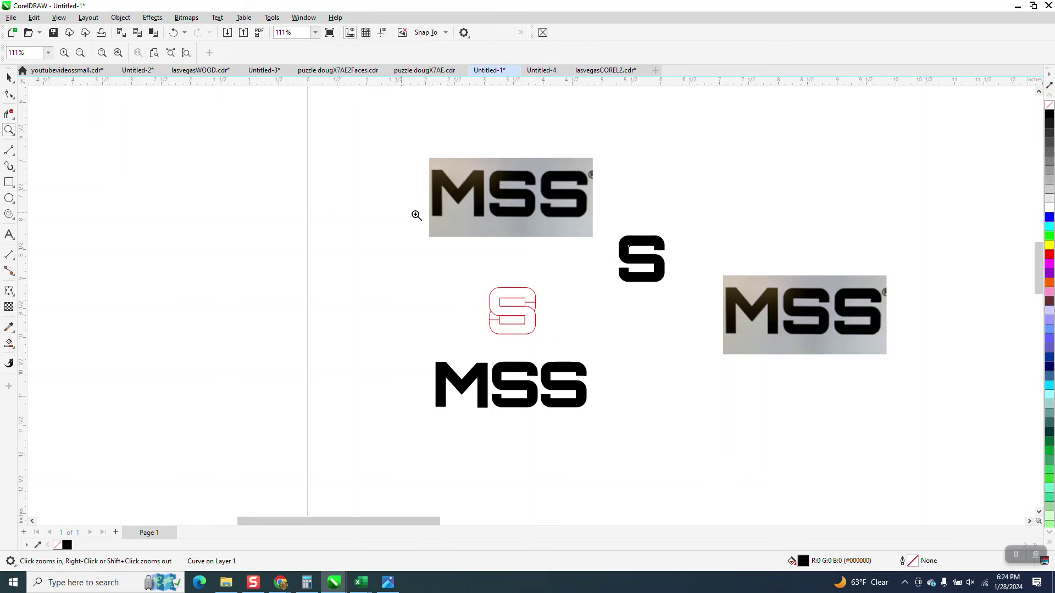
left_click_drag(415, 149, 622, 290)
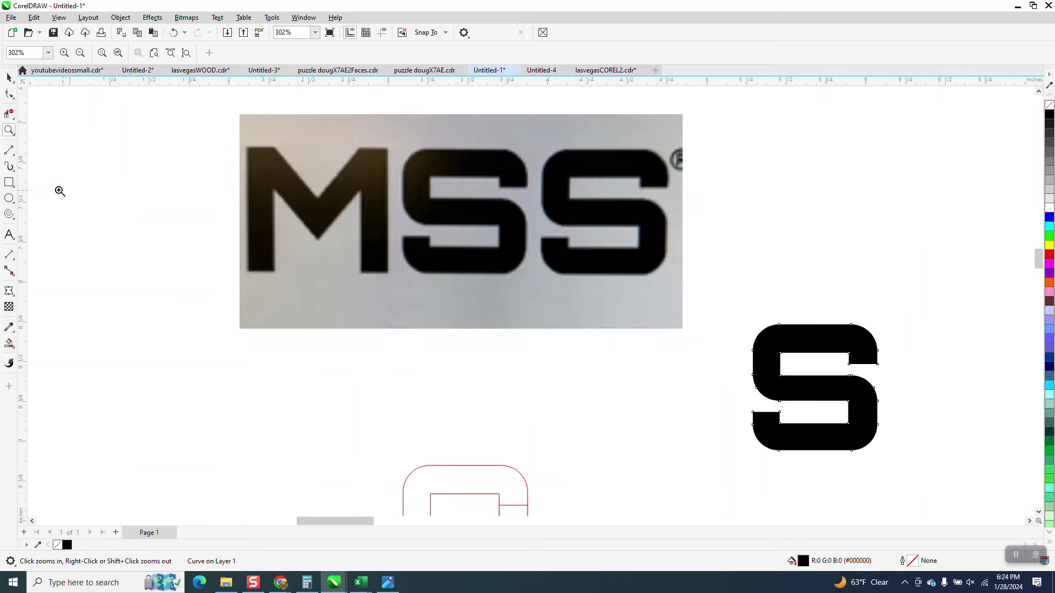
left_click(8, 182)
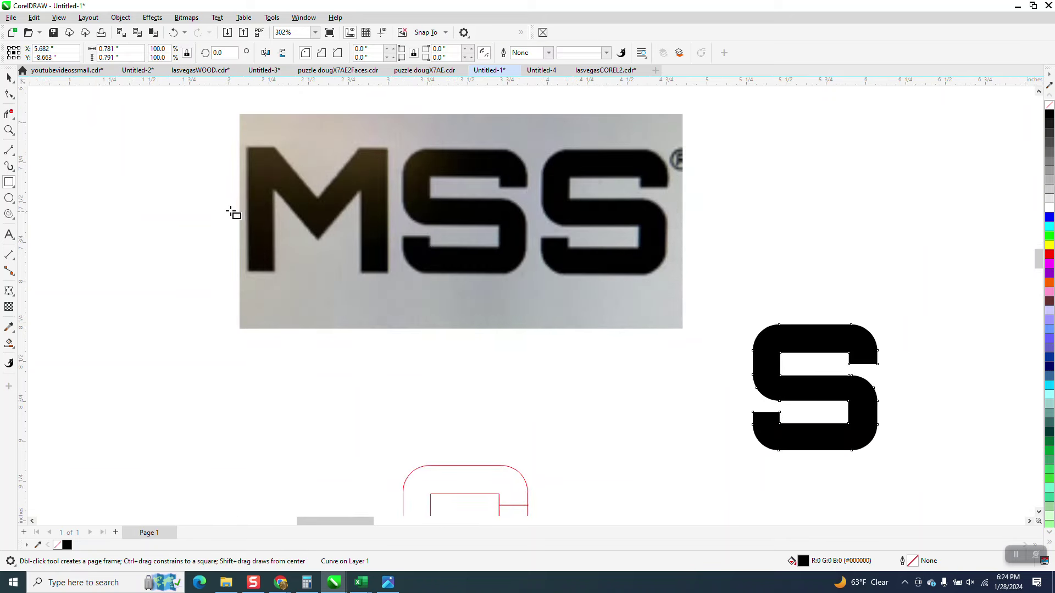
left_click(9, 130)
left_click(219, 130)
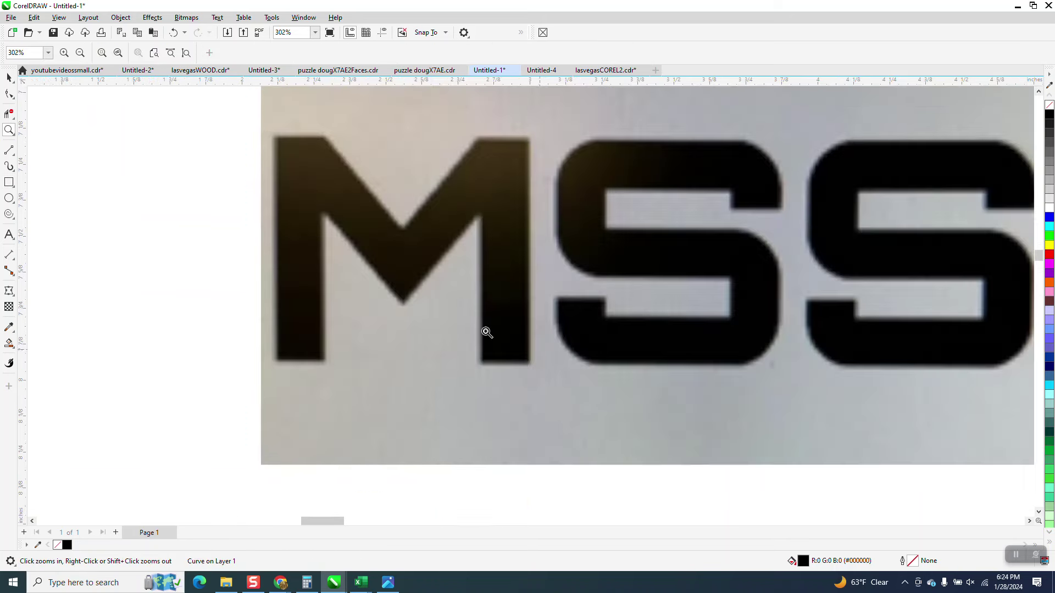
left_click(9, 181)
left_click_drag(272, 136, 329, 362)
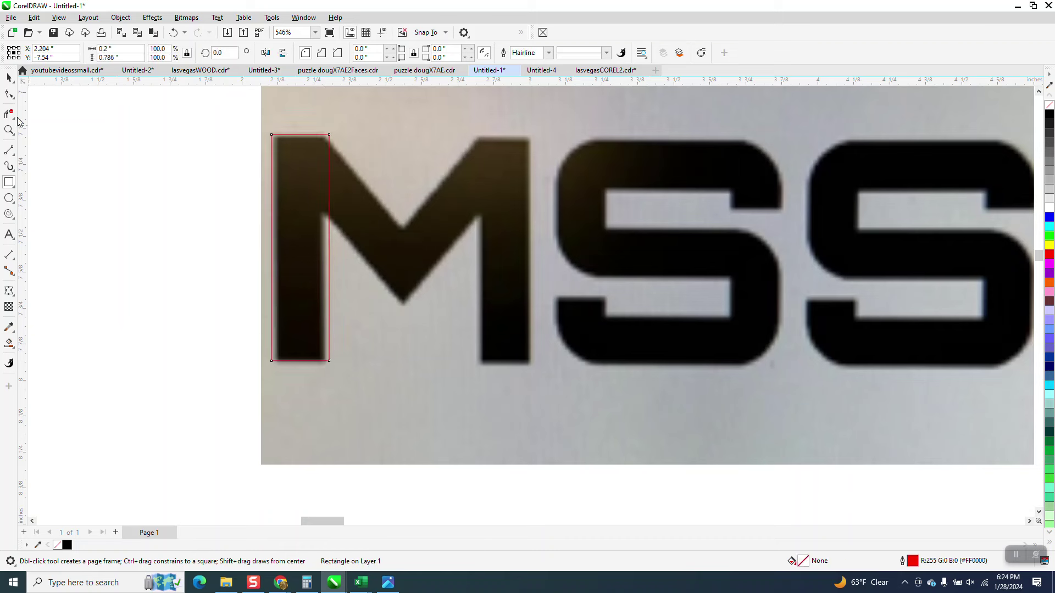
left_click(9, 77)
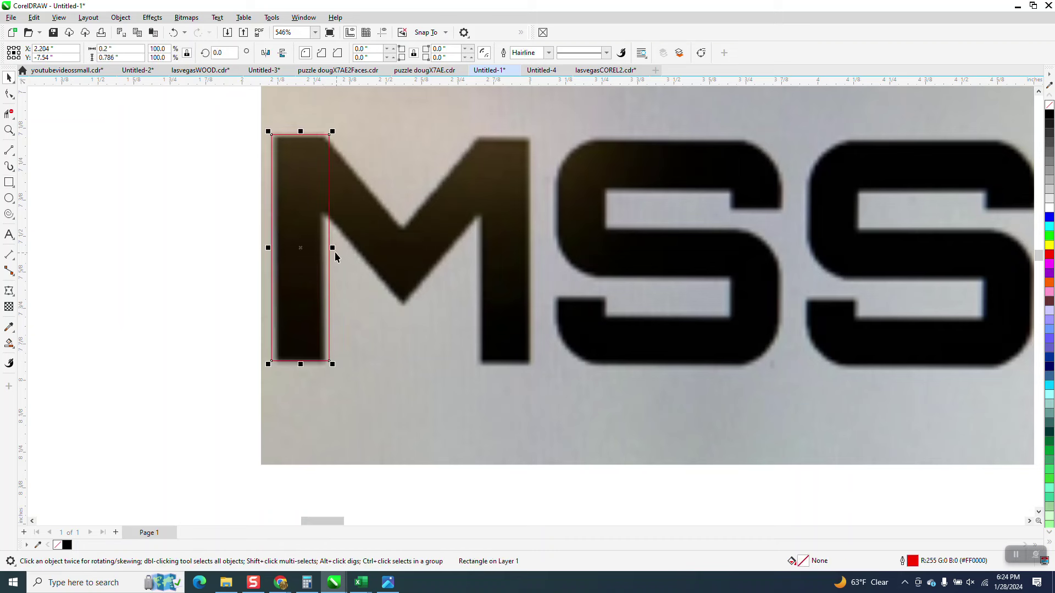
left_click_drag(329, 248, 273, 252)
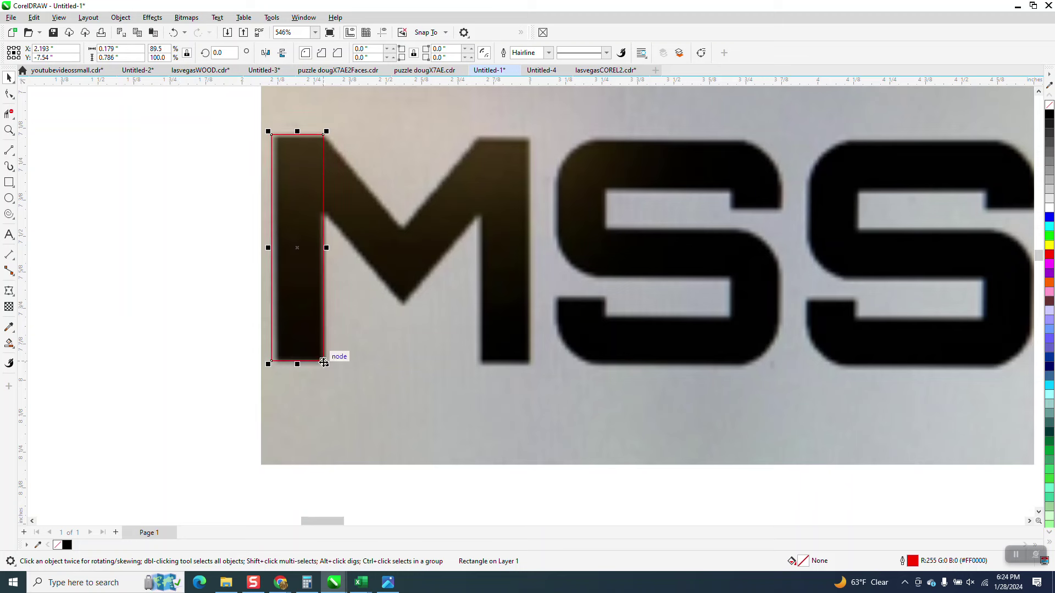
left_click_drag(327, 363, 531, 368)
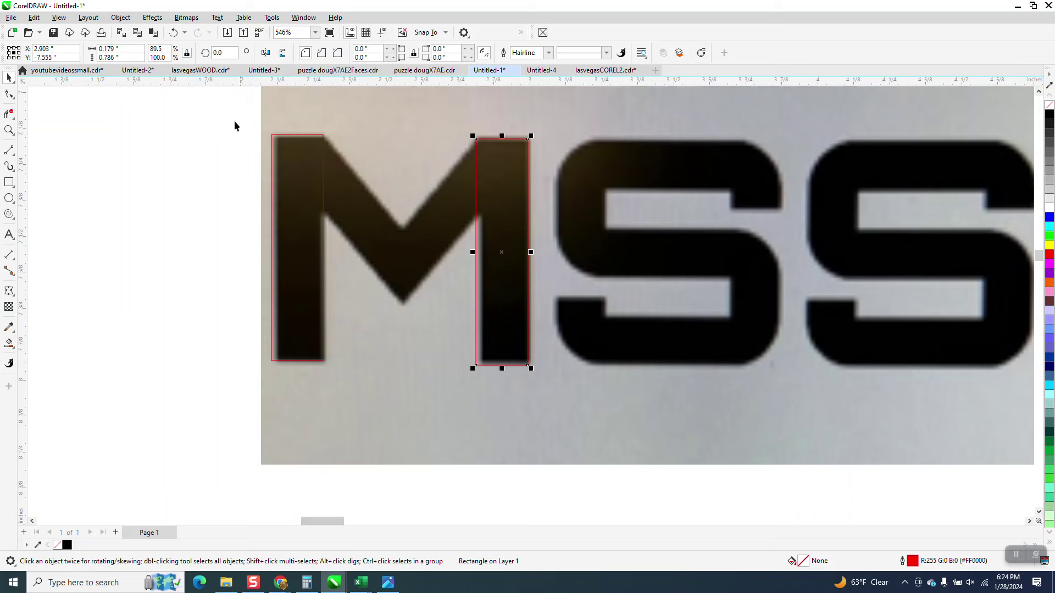
left_click_drag(234, 126, 576, 423)
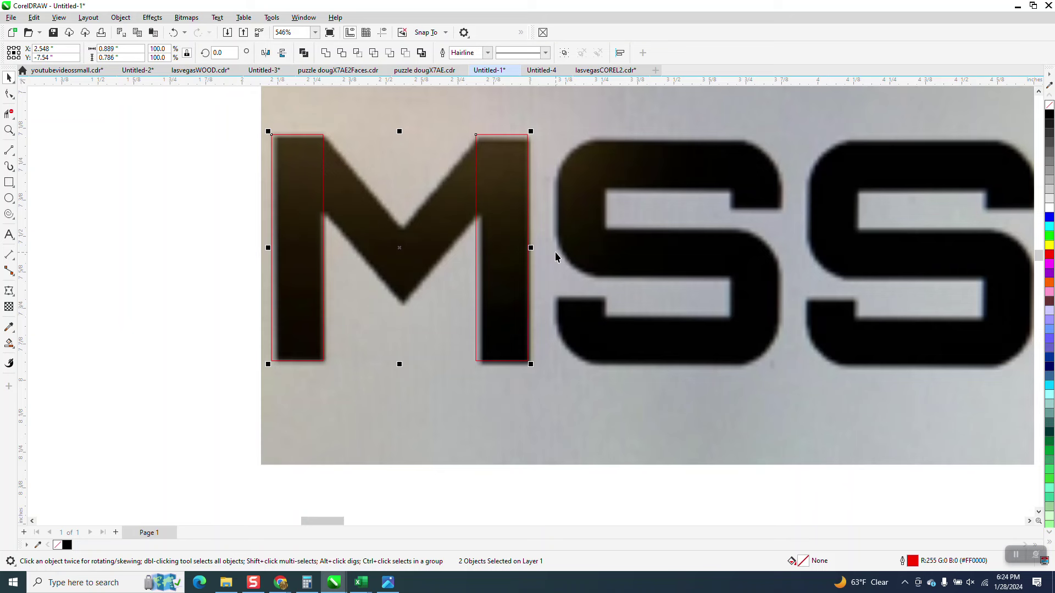
Step: Rotate a copy of the left stem rectangle about 41° along the M's diagonal
left_click(254, 252)
left_click(270, 257)
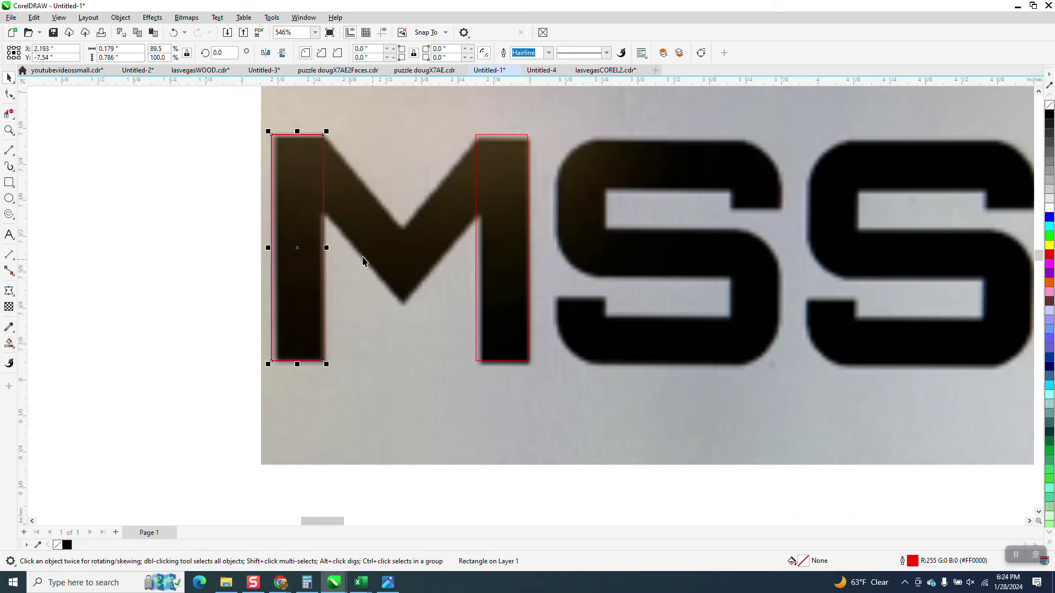
left_click(301, 244)
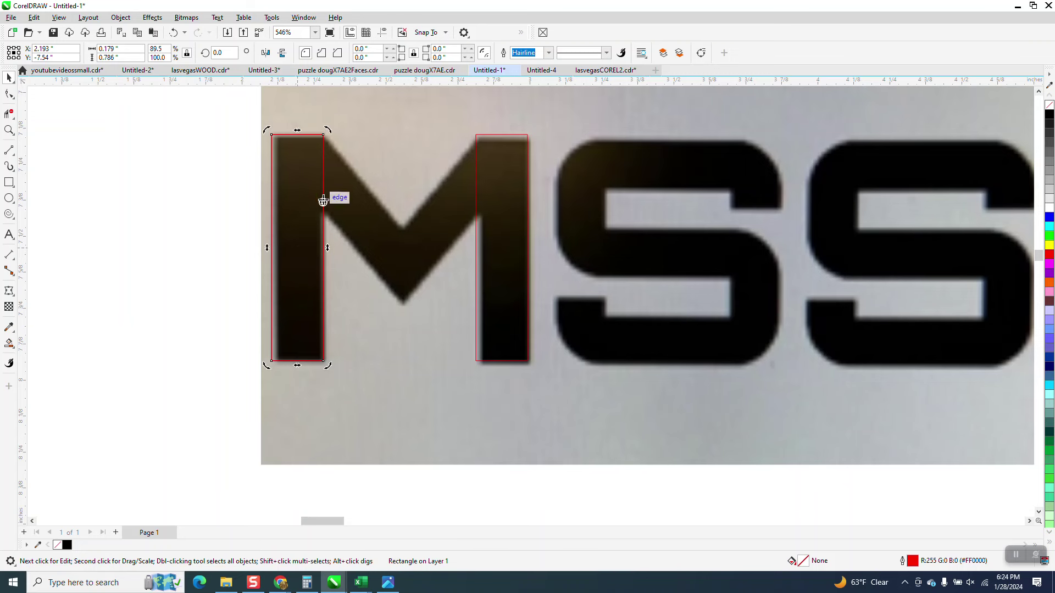
left_click(329, 377)
left_click_drag(328, 377, 382, 358)
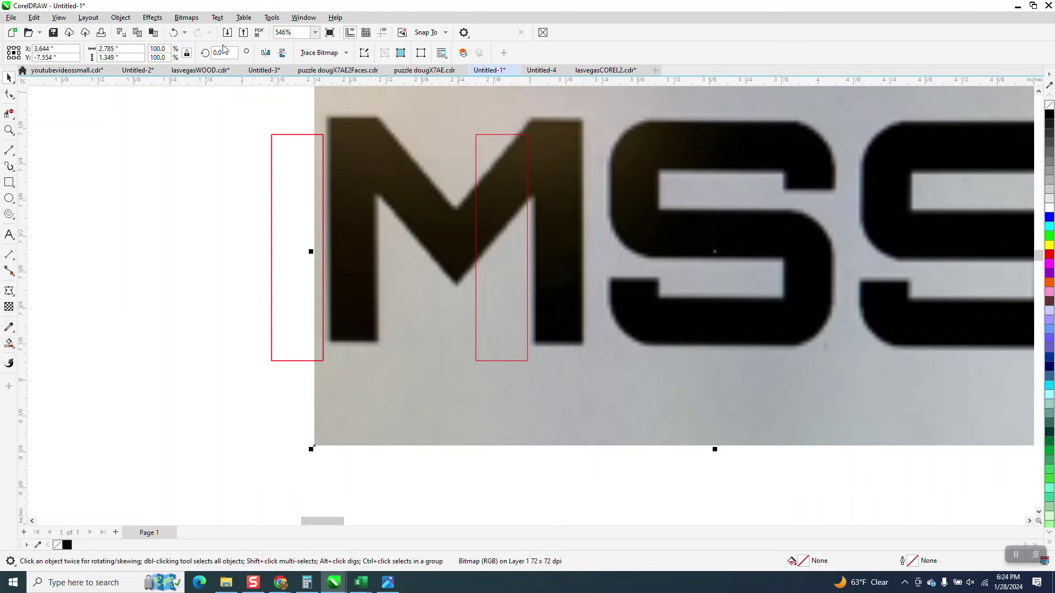
key("ctrl+z")
left_click(292, 345)
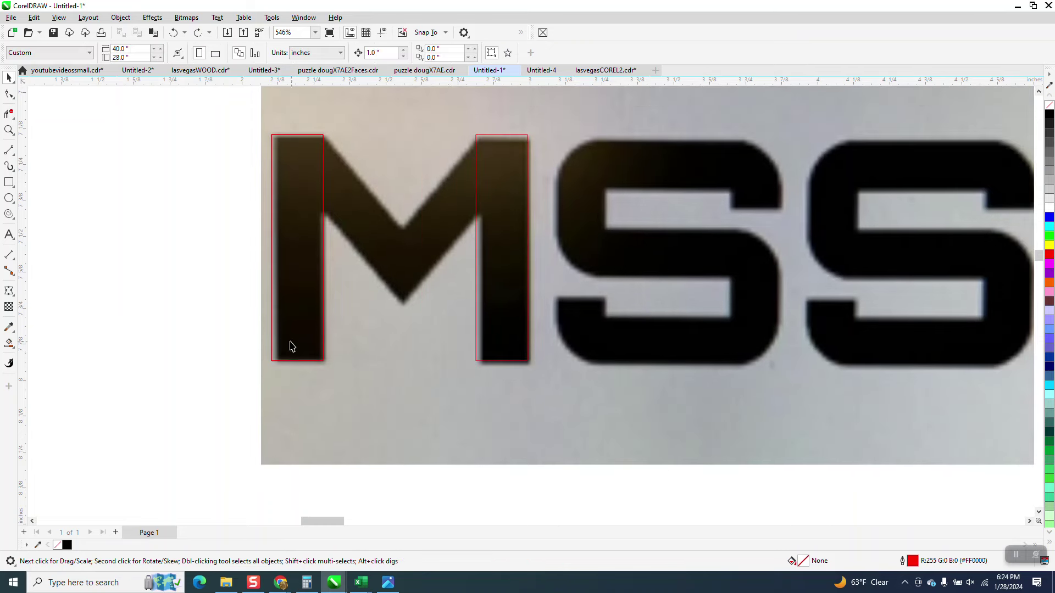
left_click(273, 344)
left_click(271, 336)
left_click(272, 336)
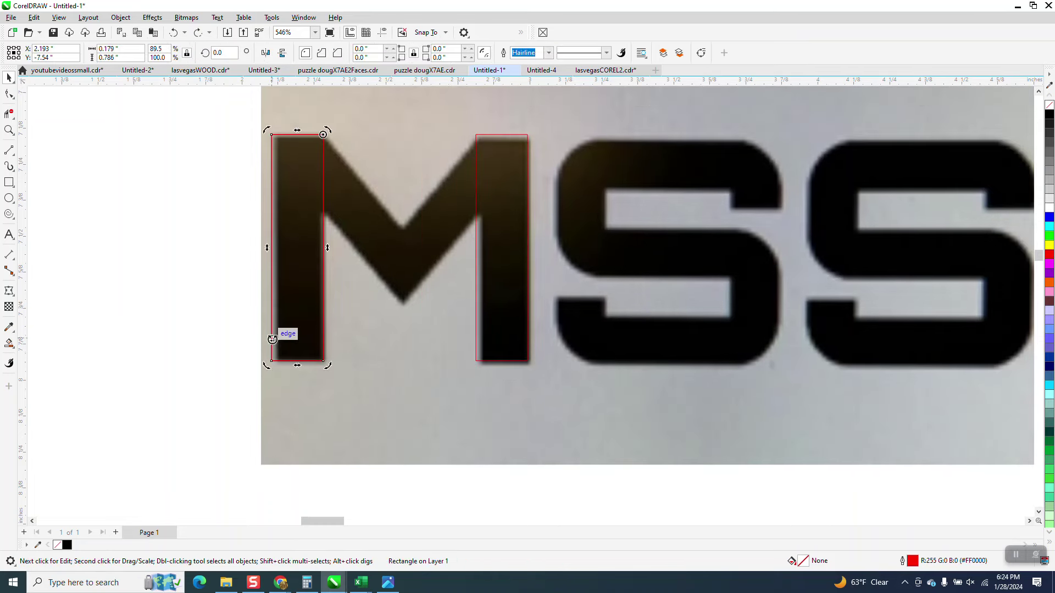
left_click_drag(326, 368, 450, 278)
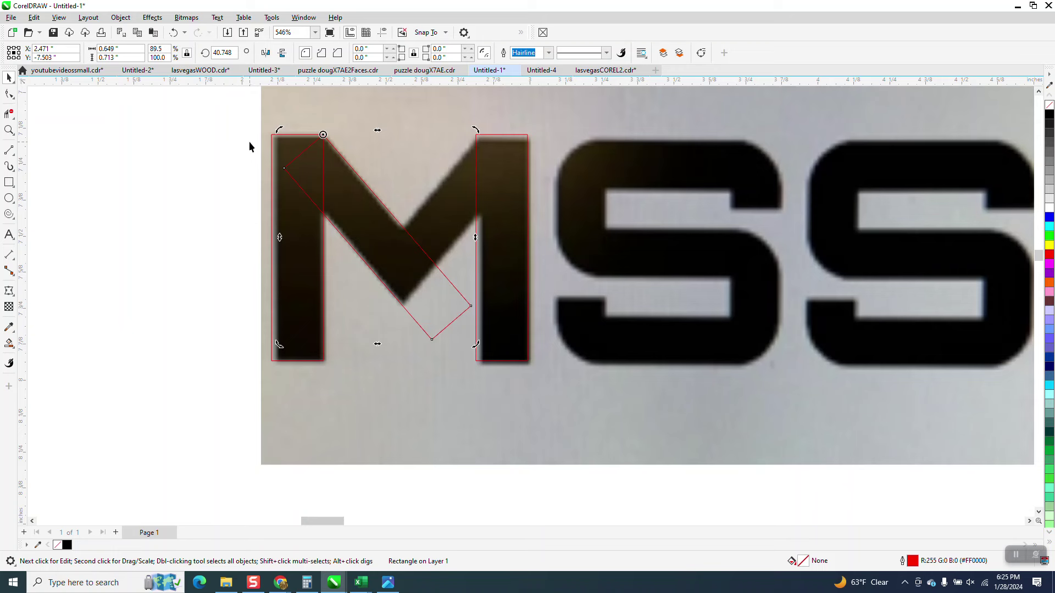
Step: Mirror the rotated copy horizontally and move it onto the M's right diagonal
left_click(282, 53)
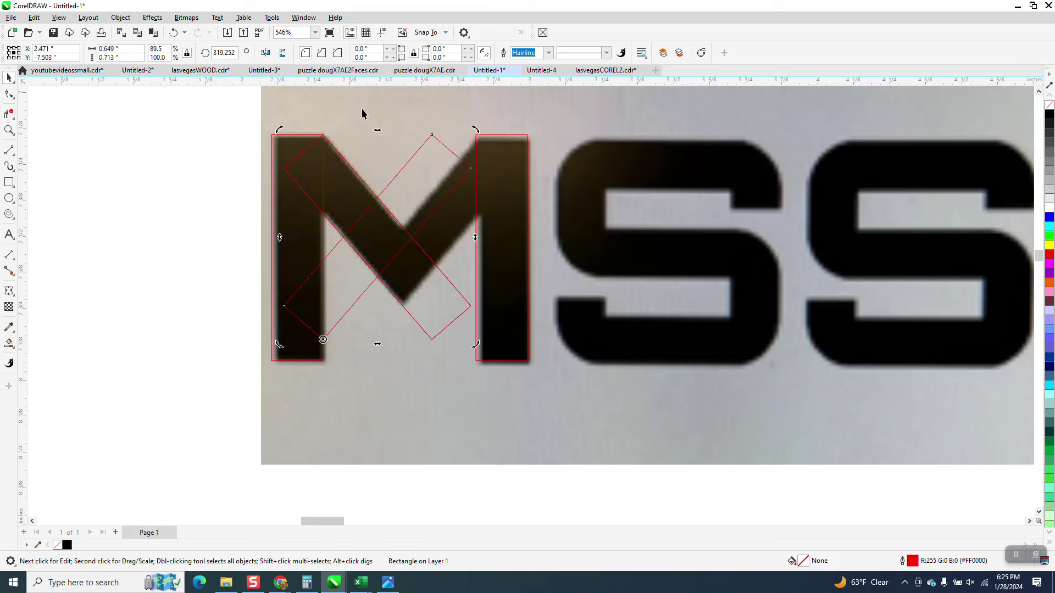
left_click(431, 136)
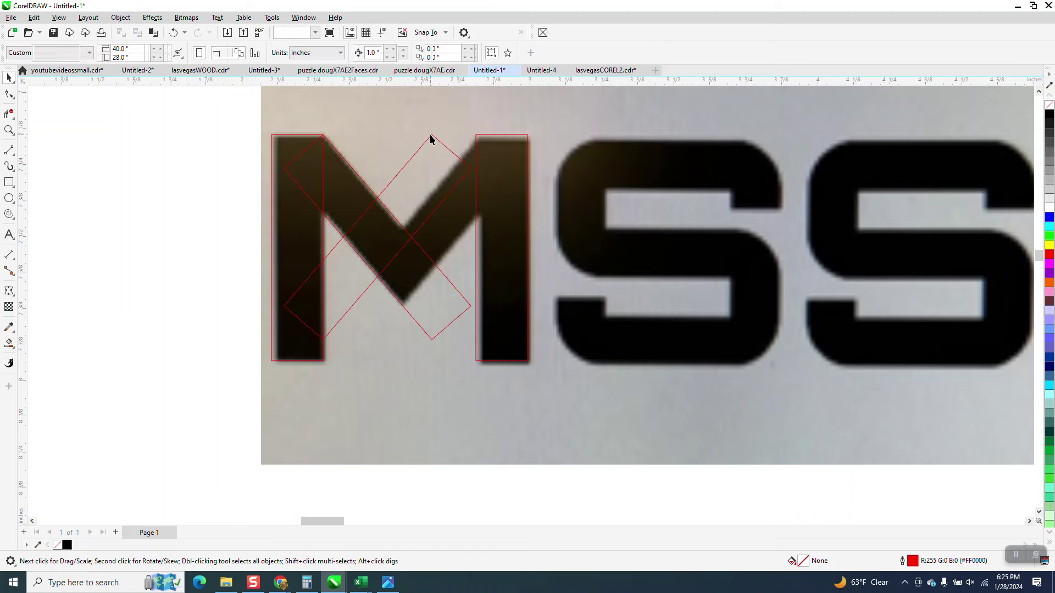
mouse_move(431, 136)
left_mouse_down()
mouse_move(459, 144)
mouse_move(476, 134)
left_mouse_up()
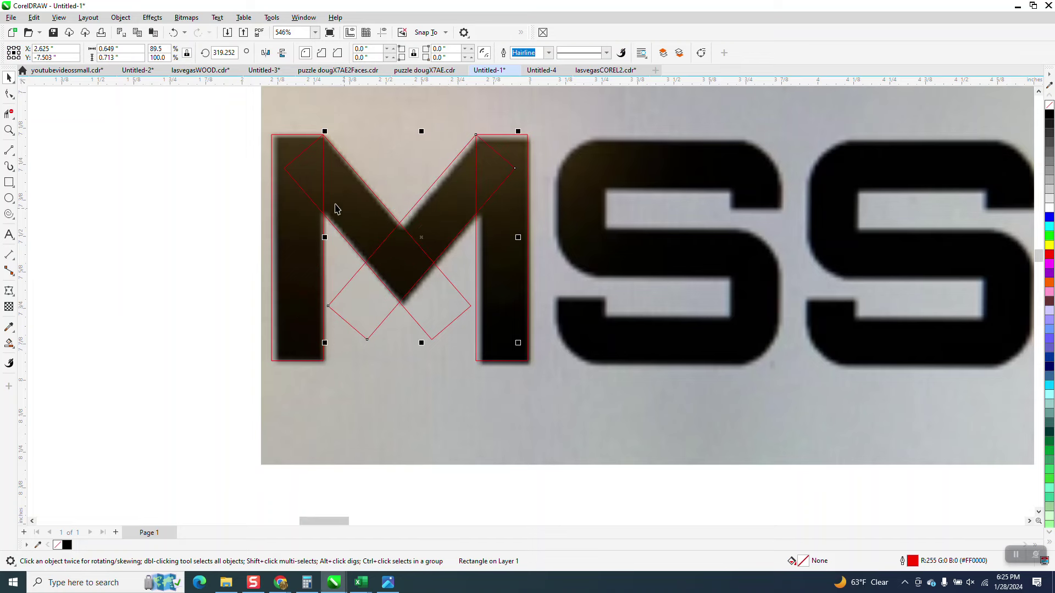
scroll(336, 206, "down", 2)
left_click(339, 142)
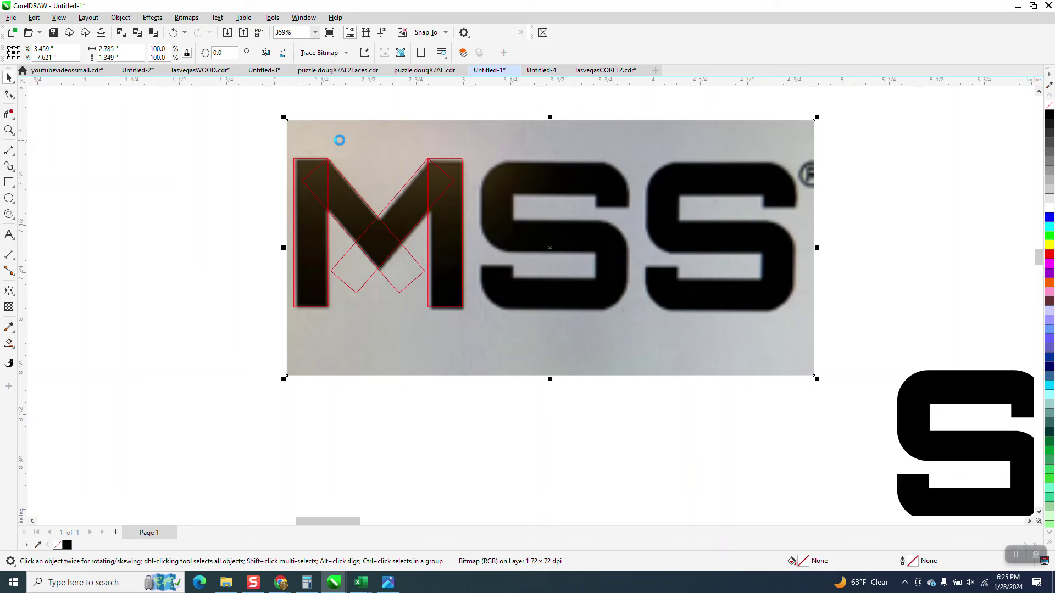
Step: Nudge the photo up and delete the M outline's inner crossing segments
key("Up")
key("Up")
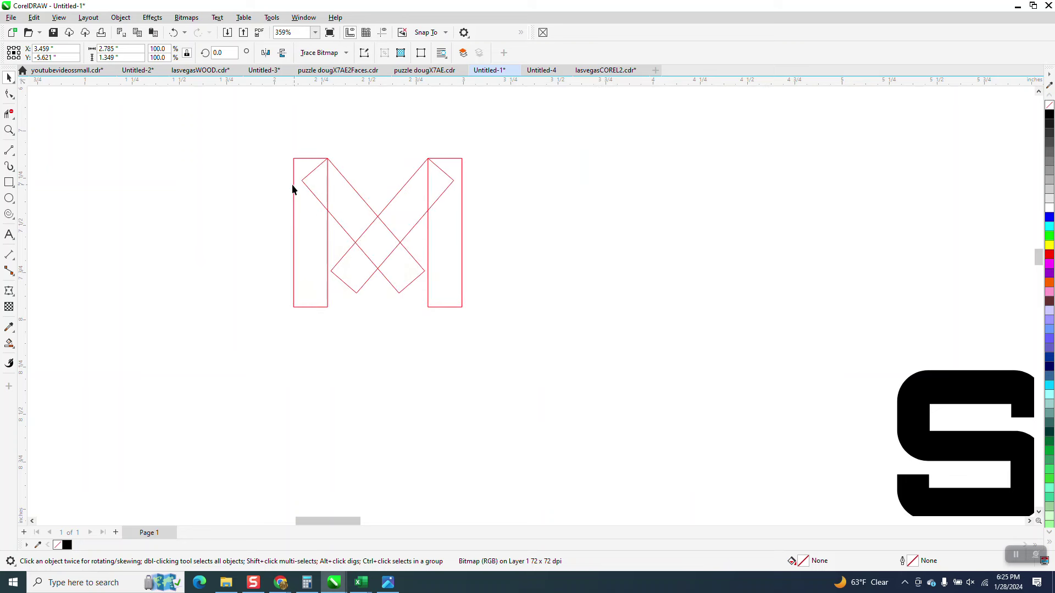
left_click(9, 113)
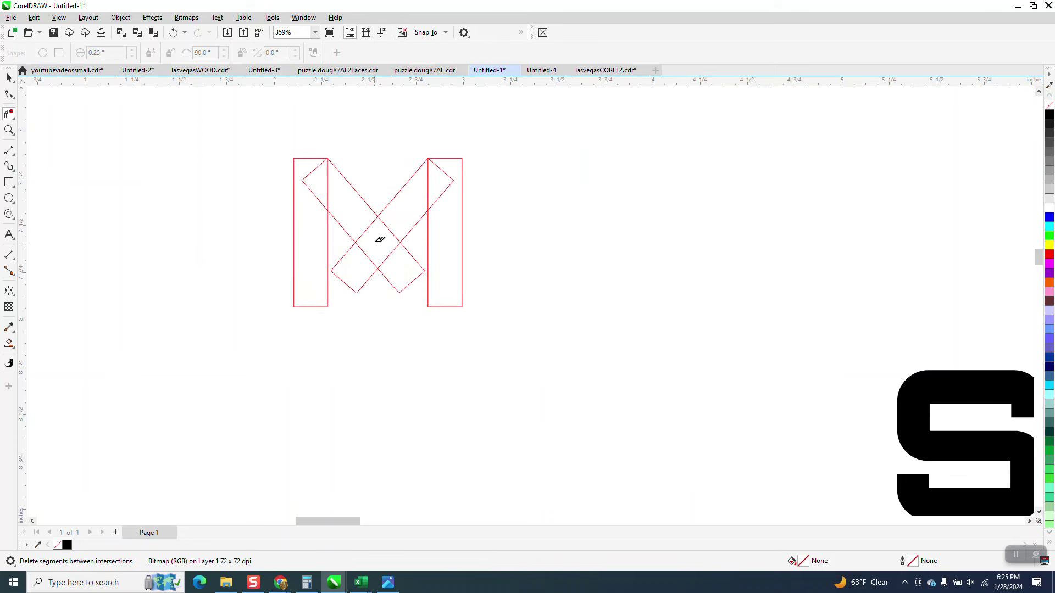
left_click(392, 225)
left_click(371, 223)
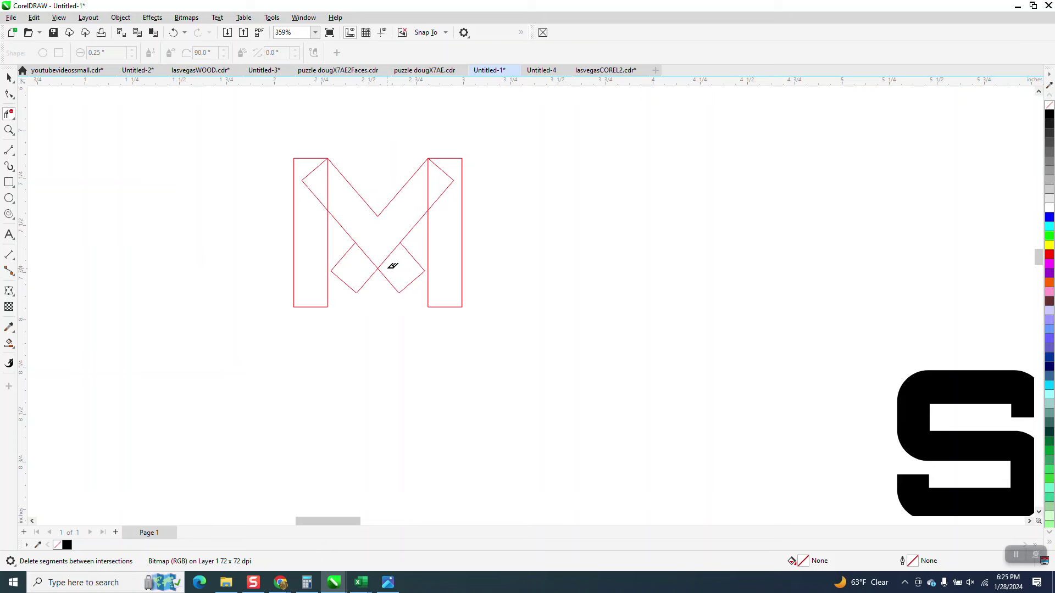
left_click(317, 175)
left_click(330, 177)
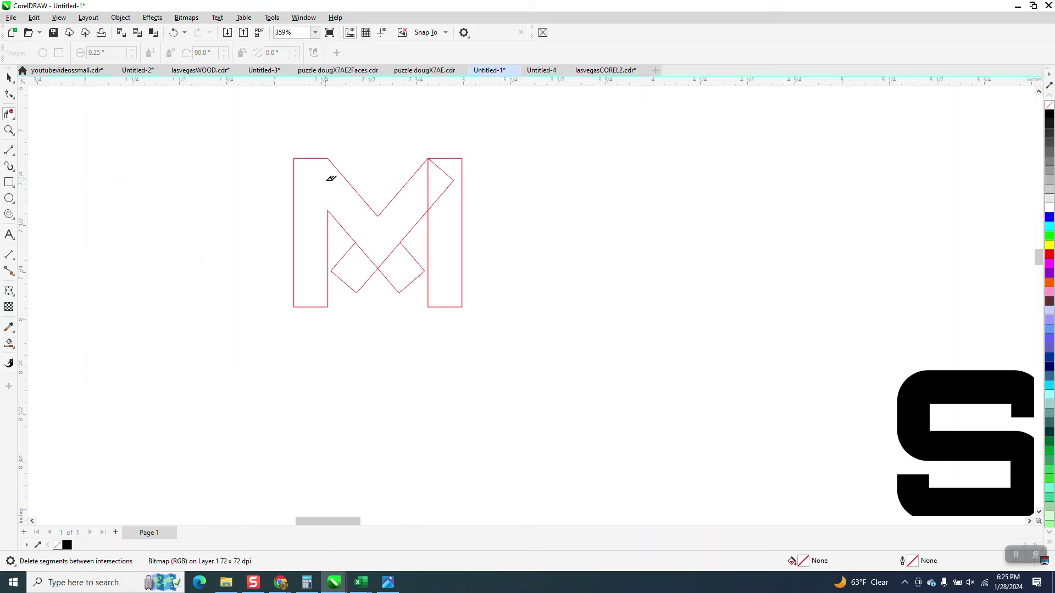
left_click(443, 183)
left_click(427, 184)
Step: Smart Fill the M black and move it next to the black S
left_click(10, 344)
left_click(357, 203)
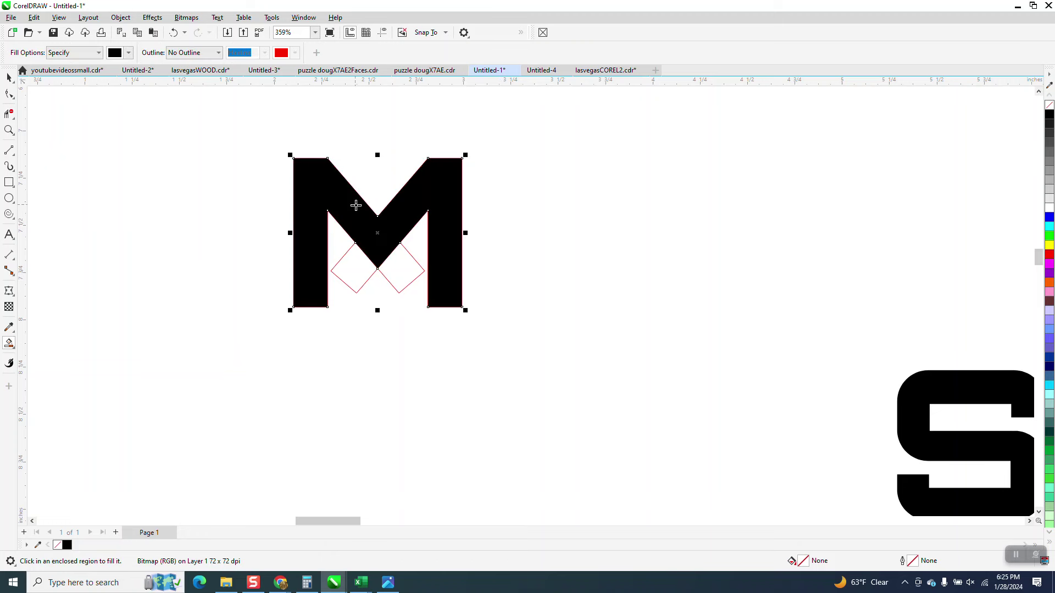
left_click(9, 77)
scroll(259, 195, "down", 1)
left_click_drag(351, 234, 559, 341)
Step: Place a copy of the black S to the right of the first
key("z")
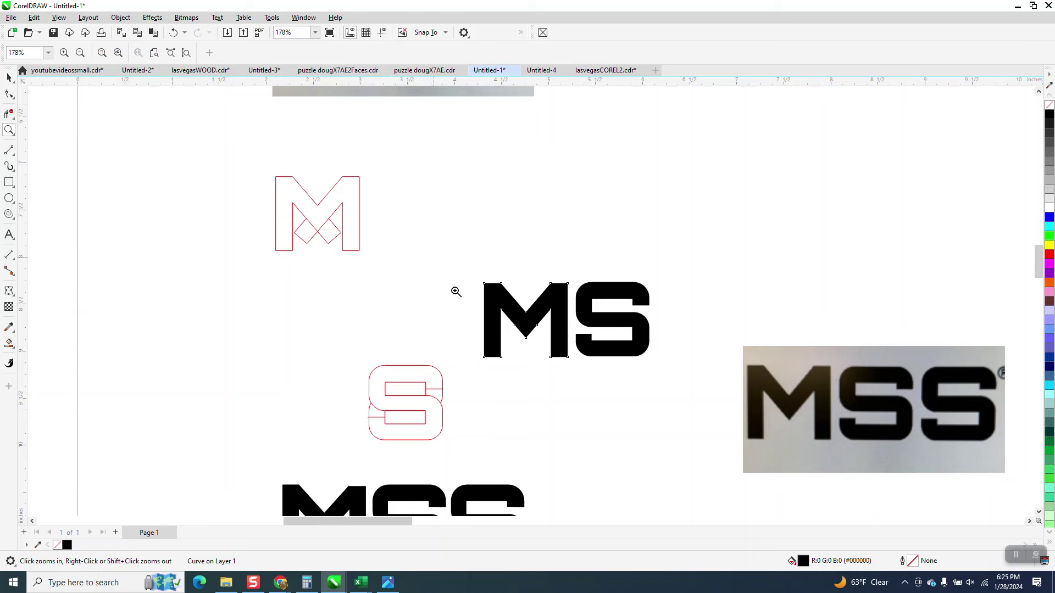
left_click_drag(435, 262, 661, 381)
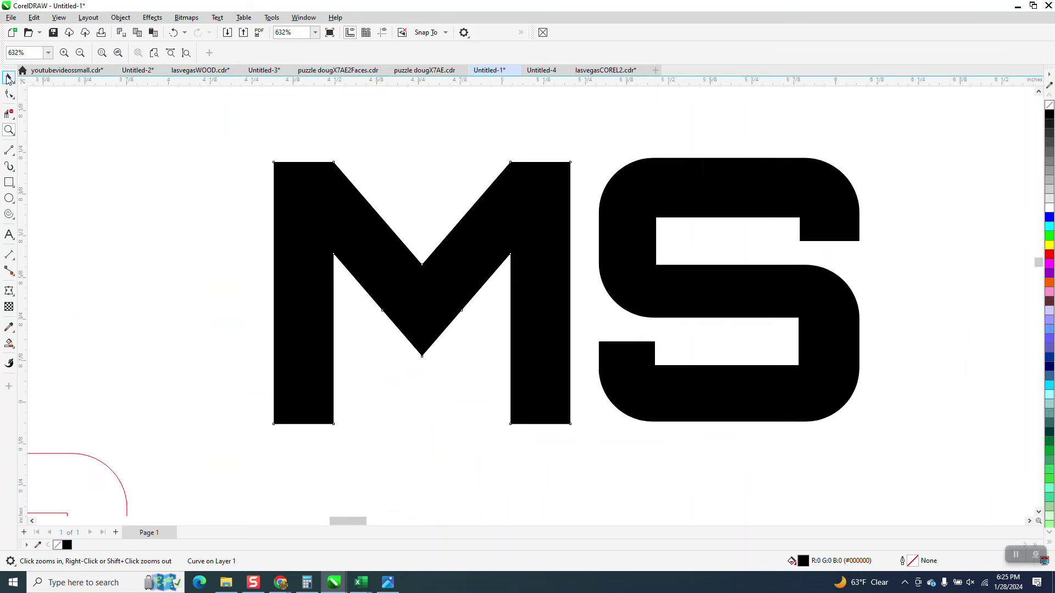
left_click(9, 77)
left_click(692, 192)
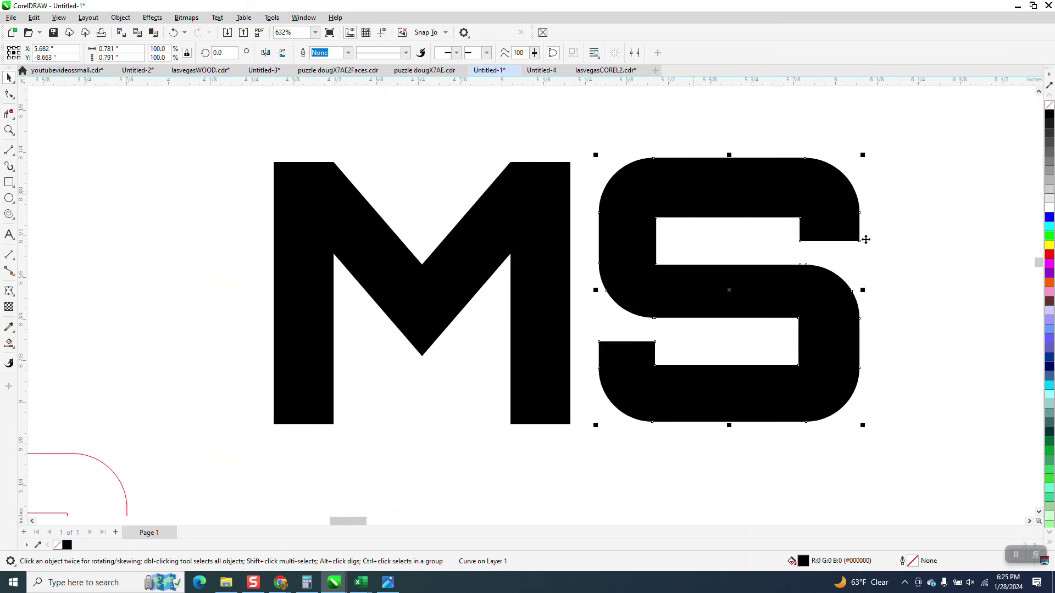
left_click_drag(735, 294, 1007, 308)
Step: Zoom in so the black MSS lettering fills the window
scroll(322, 306, "down", 4)
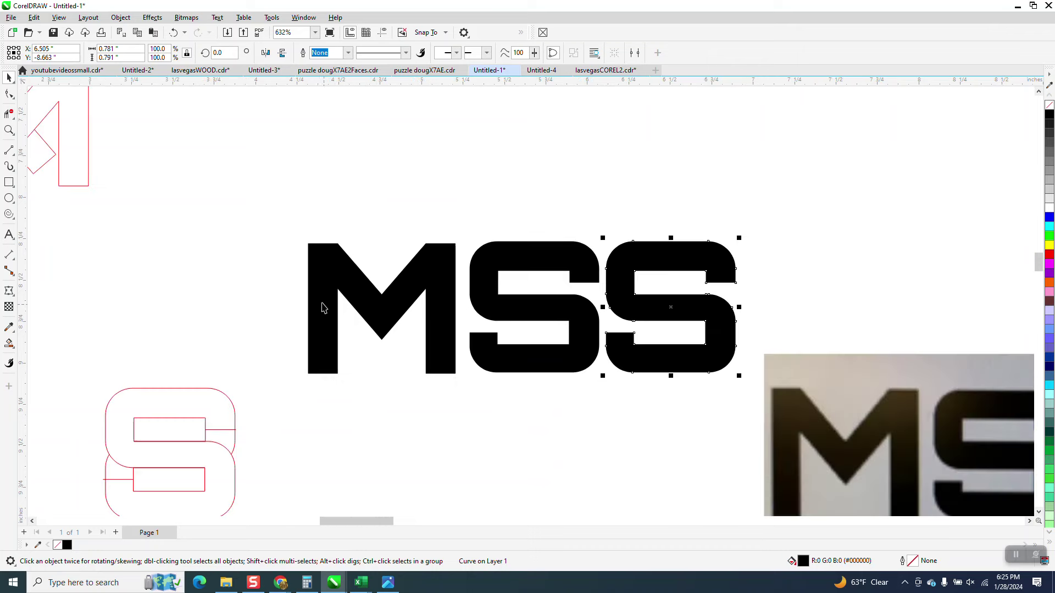
left_click_drag(287, 244, 639, 376)
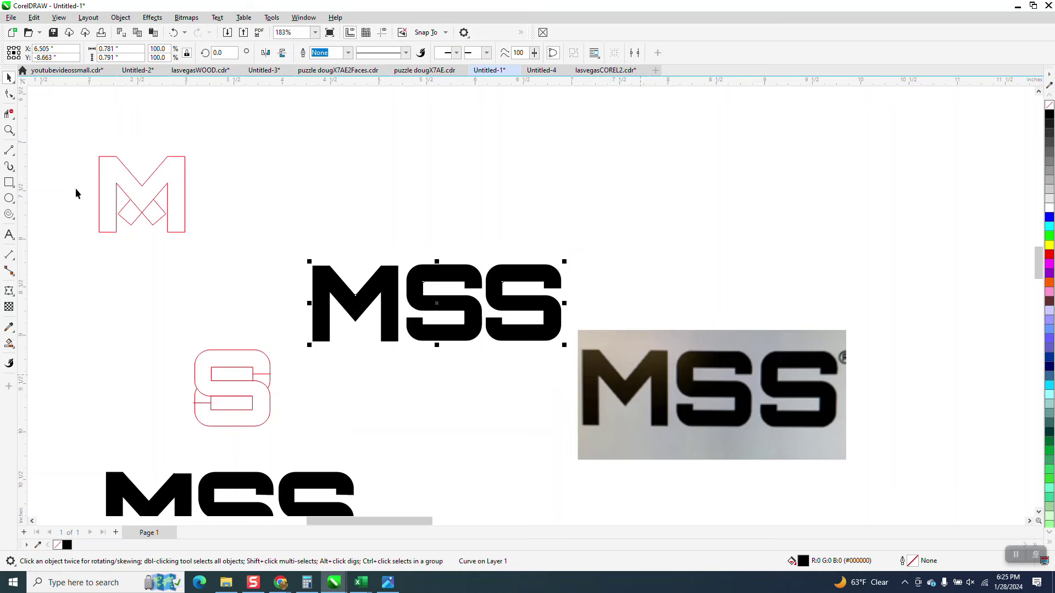
left_click(9, 130)
left_click_drag(304, 262, 588, 363)
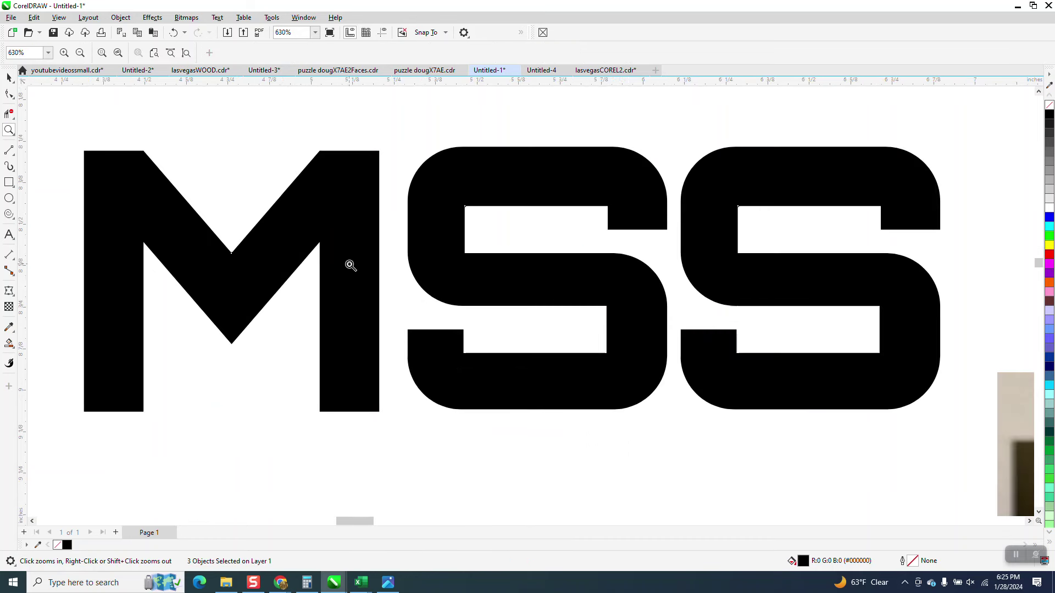
scroll(351, 265, "down", 2)
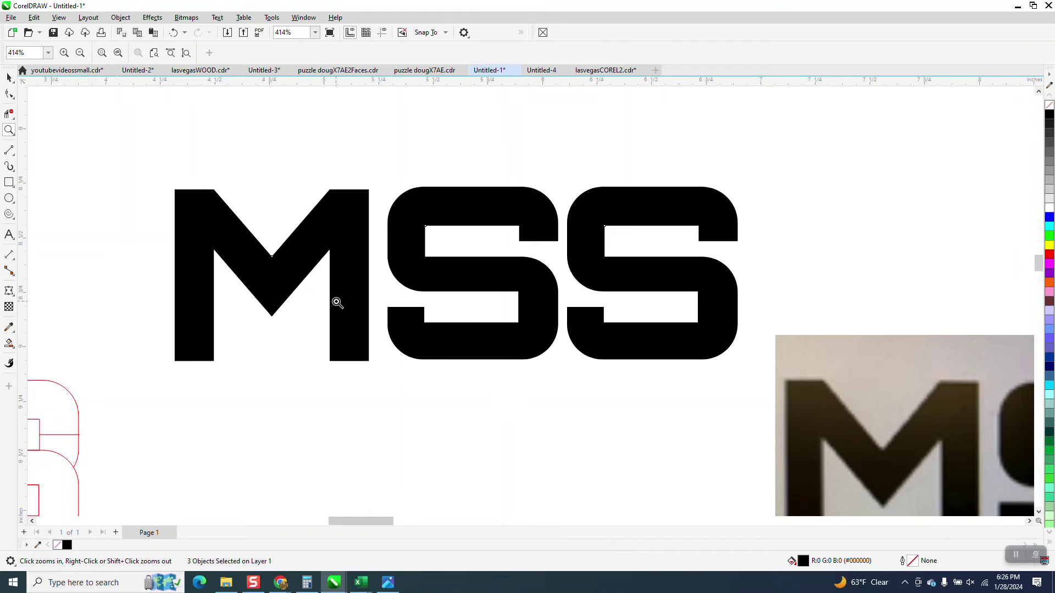
scroll(338, 298, "down", 3)
left_click_drag(250, 226, 548, 351)
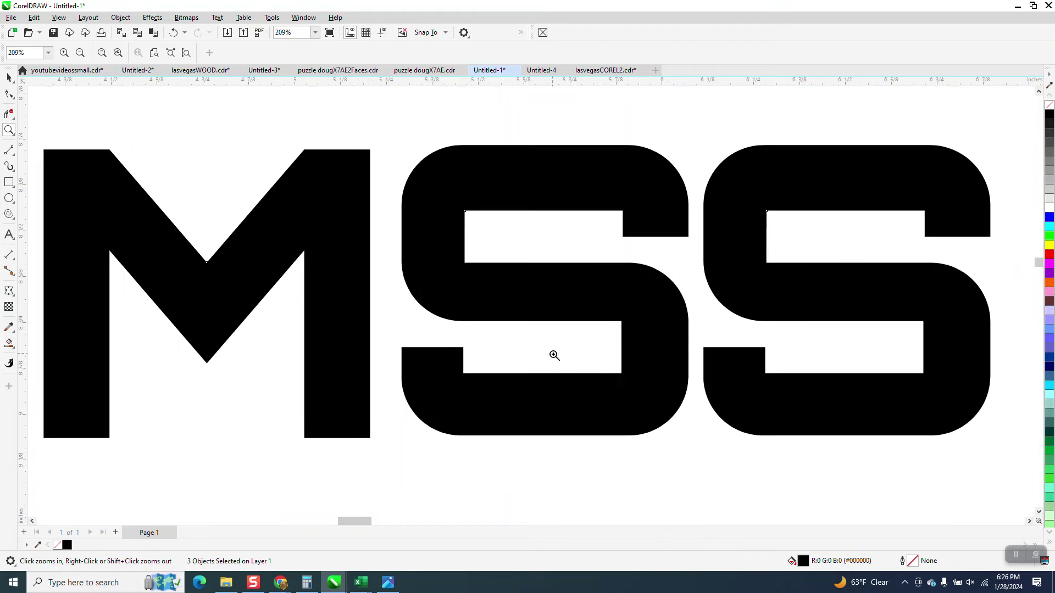